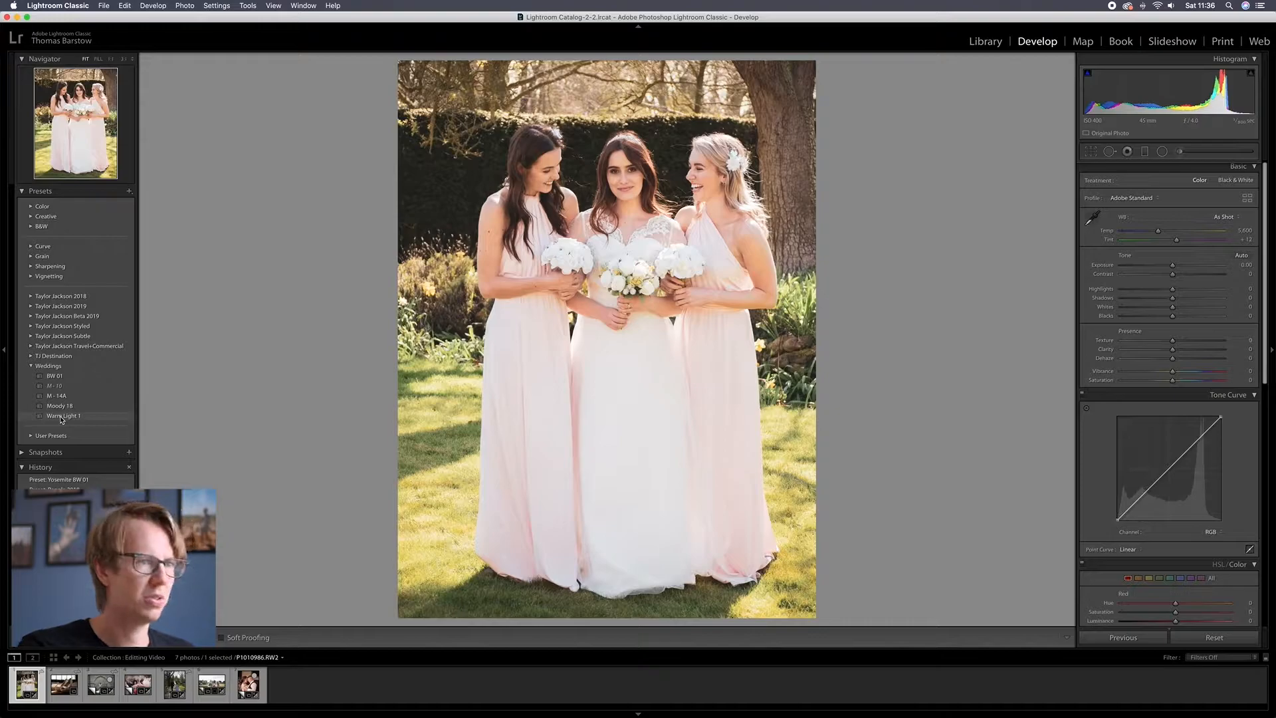
Apply the Warm Light 1 preset to the bridesmaids photo, then reset Exposure to 0 and set Highlights to −72 and Contrast to +5.
click(62, 417)
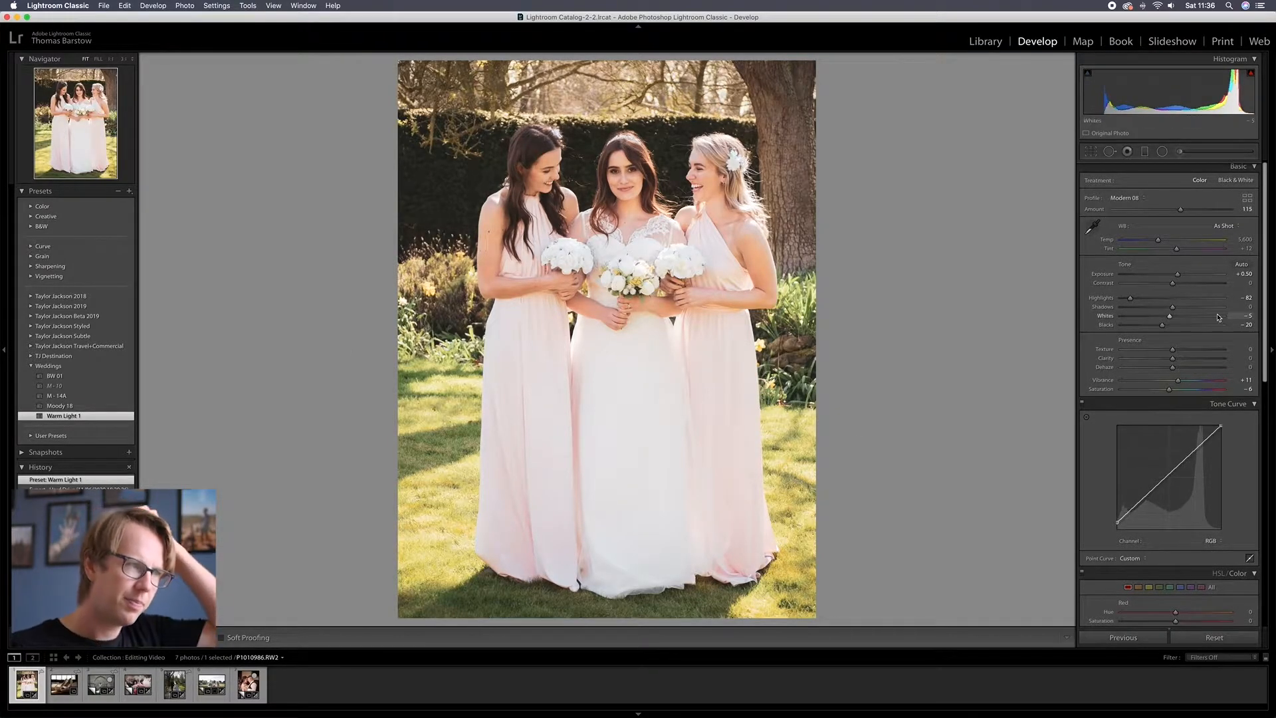
double_click(1178, 274)
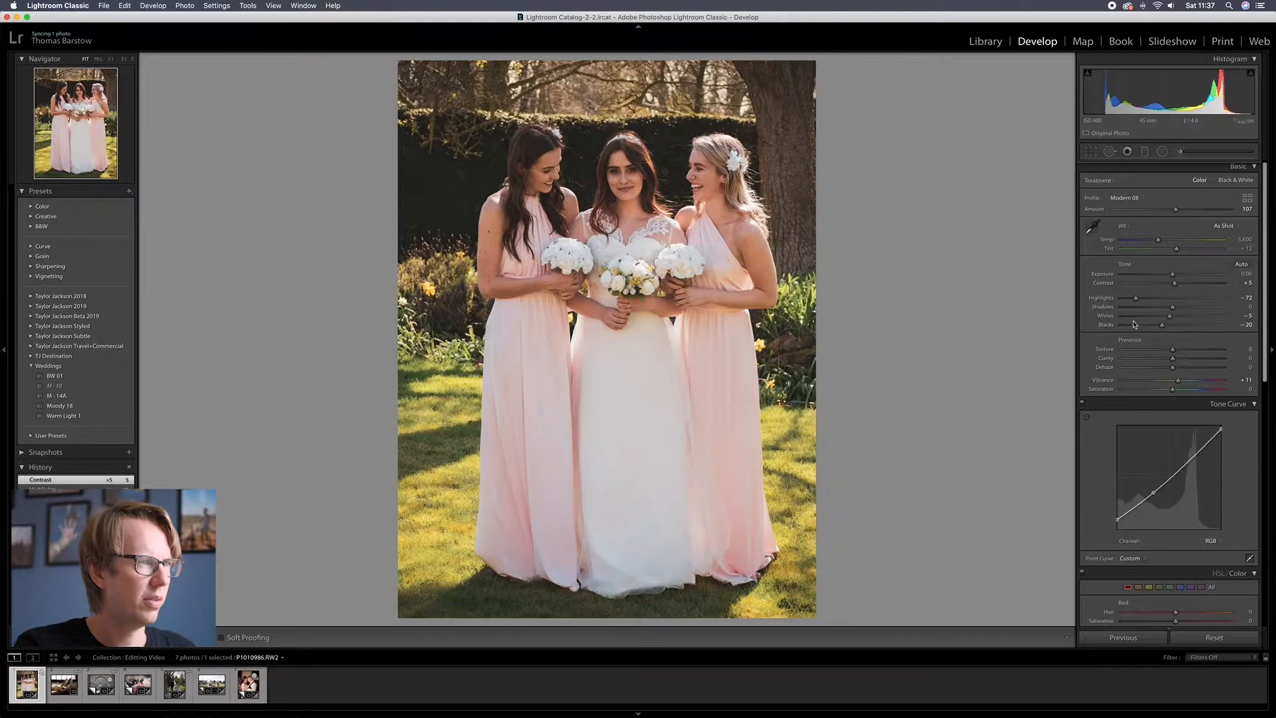
Adjust the HSL colours: set the green Hue to +18 and the orange Hue and Luminance to −4 each.
scroll(1135, 324, down, 2)
scroll(1135, 324, down, 3)
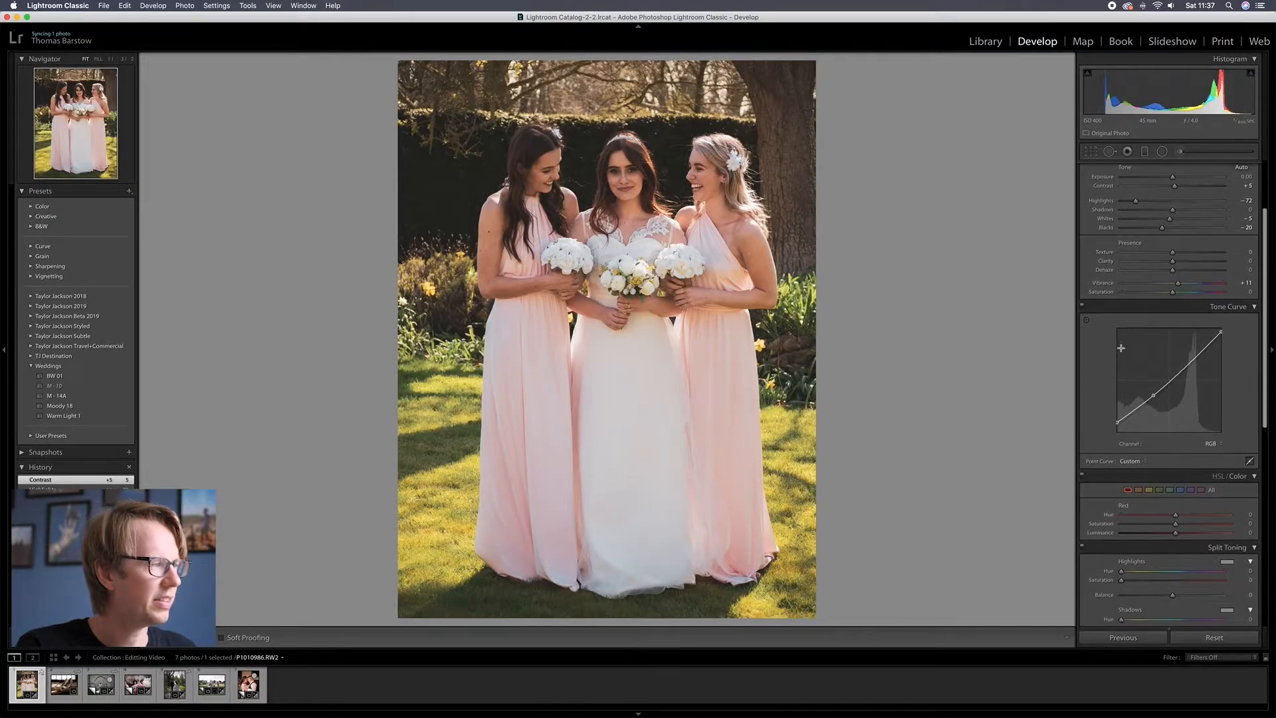
scroll(1122, 351, up, 3)
scroll(1123, 351, up, 1)
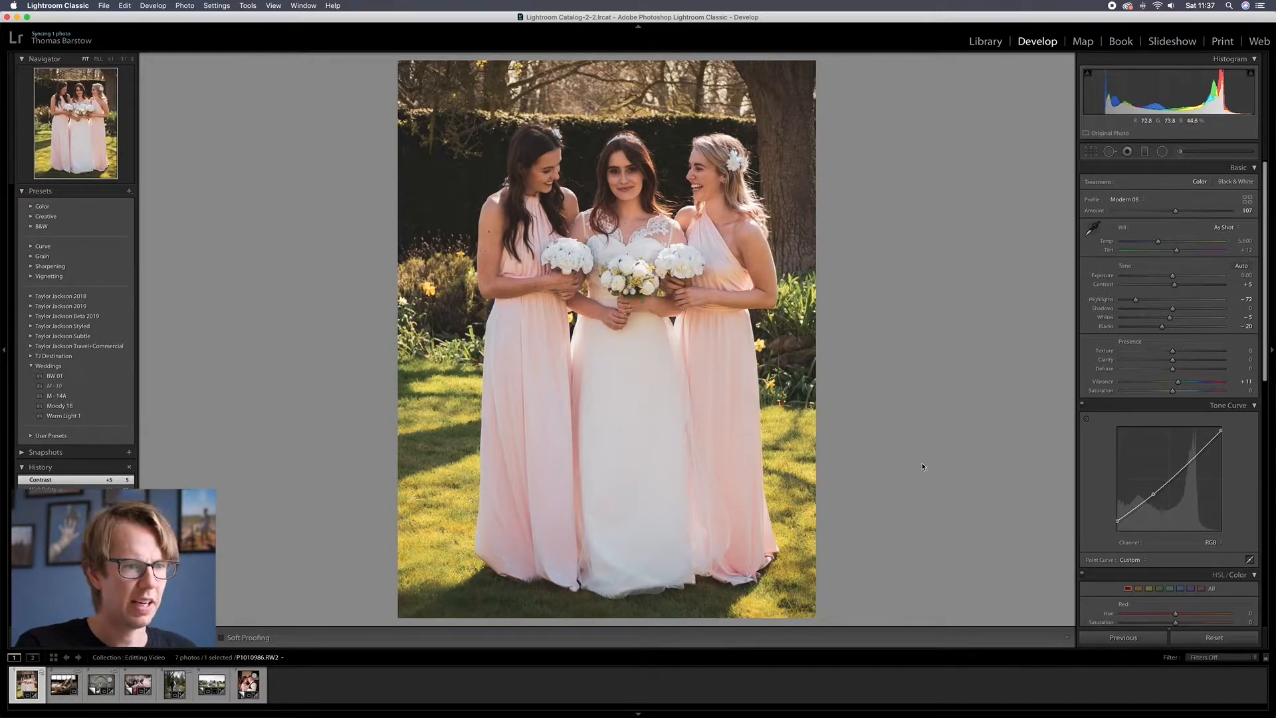
scroll(1162, 362, down, 1)
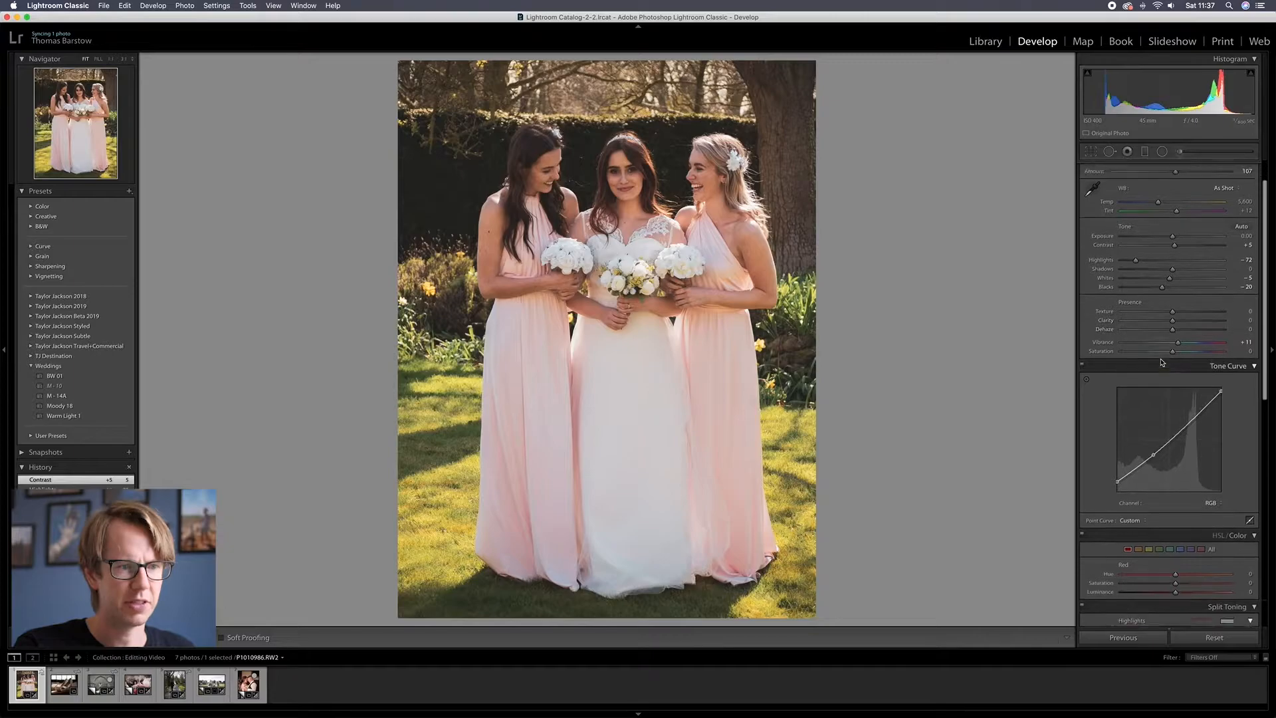
scroll(1162, 363, down, 1)
scroll(1162, 361, down, 1)
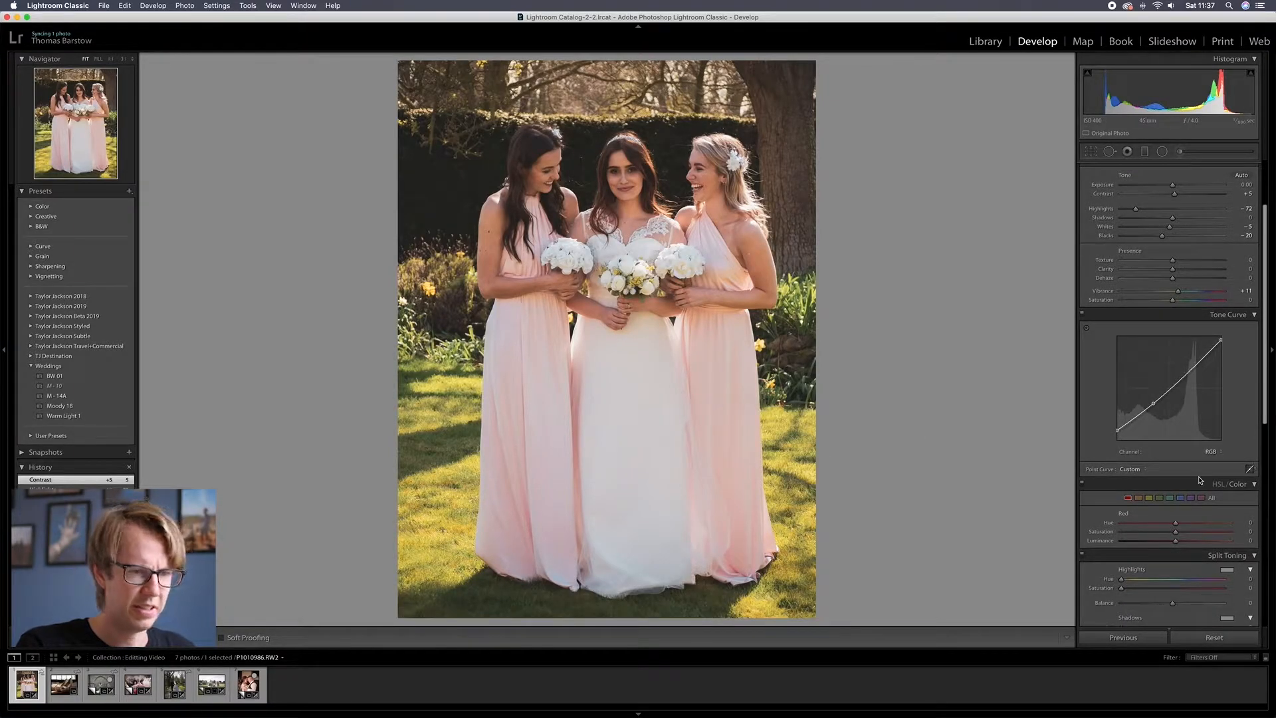
click(1161, 499)
mouse_move(1176, 524)
mouse_down()
mouse_move(1224, 529)
mouse_move(1188, 531)
mouse_up()
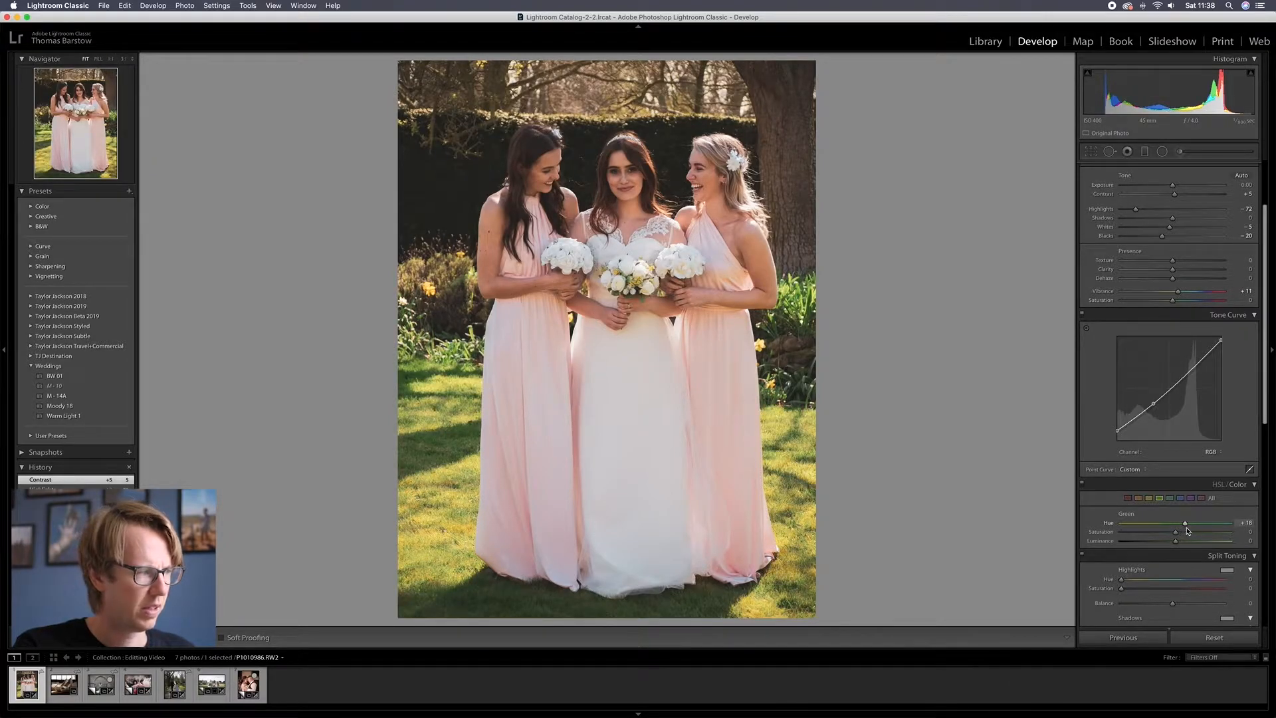
drag(1176, 540, 1174, 541)
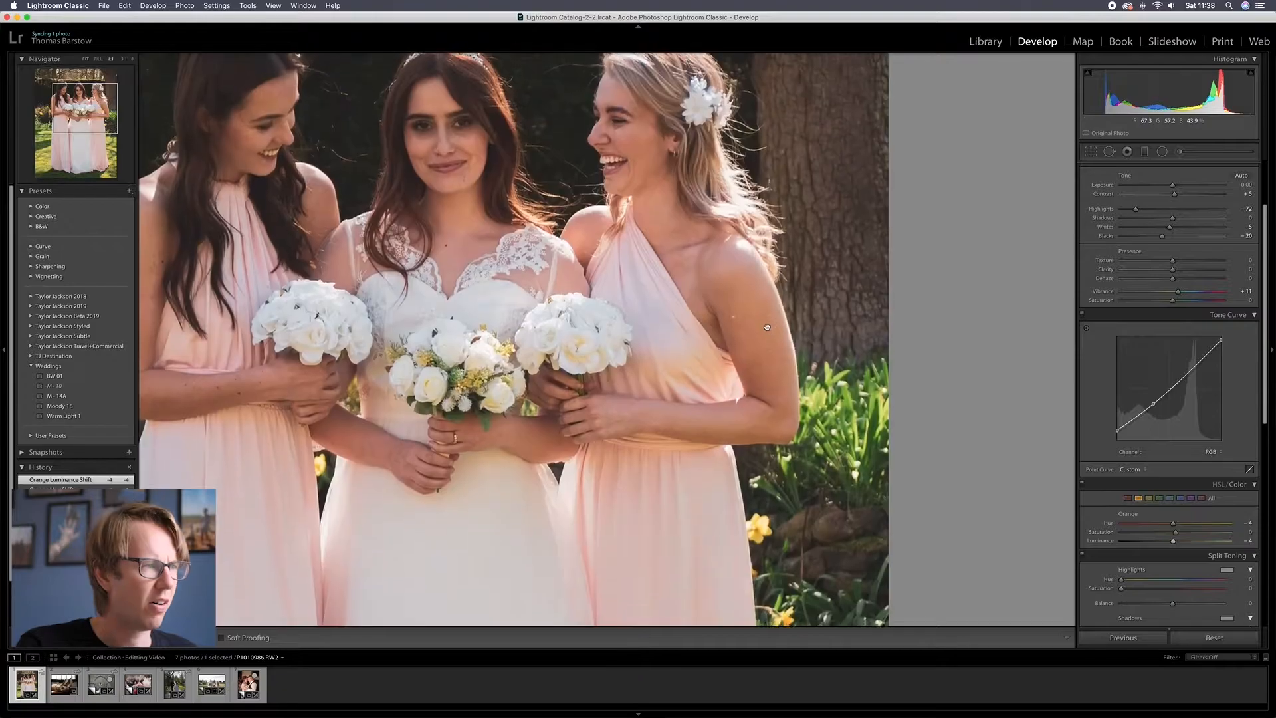
Heal the small mark on the blonde bridesmaid's upper arm with Spot Removal at size 24.
drag(768, 325, 733, 295)
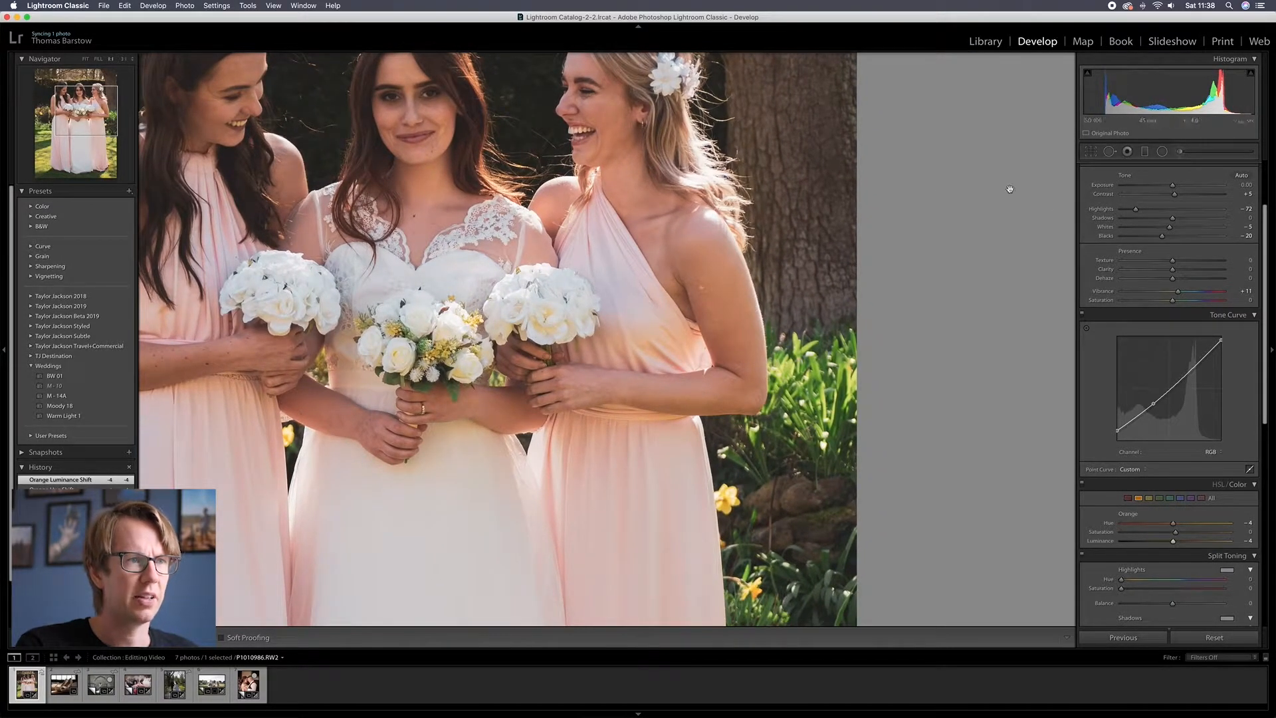
scroll(1170, 219, up, 4)
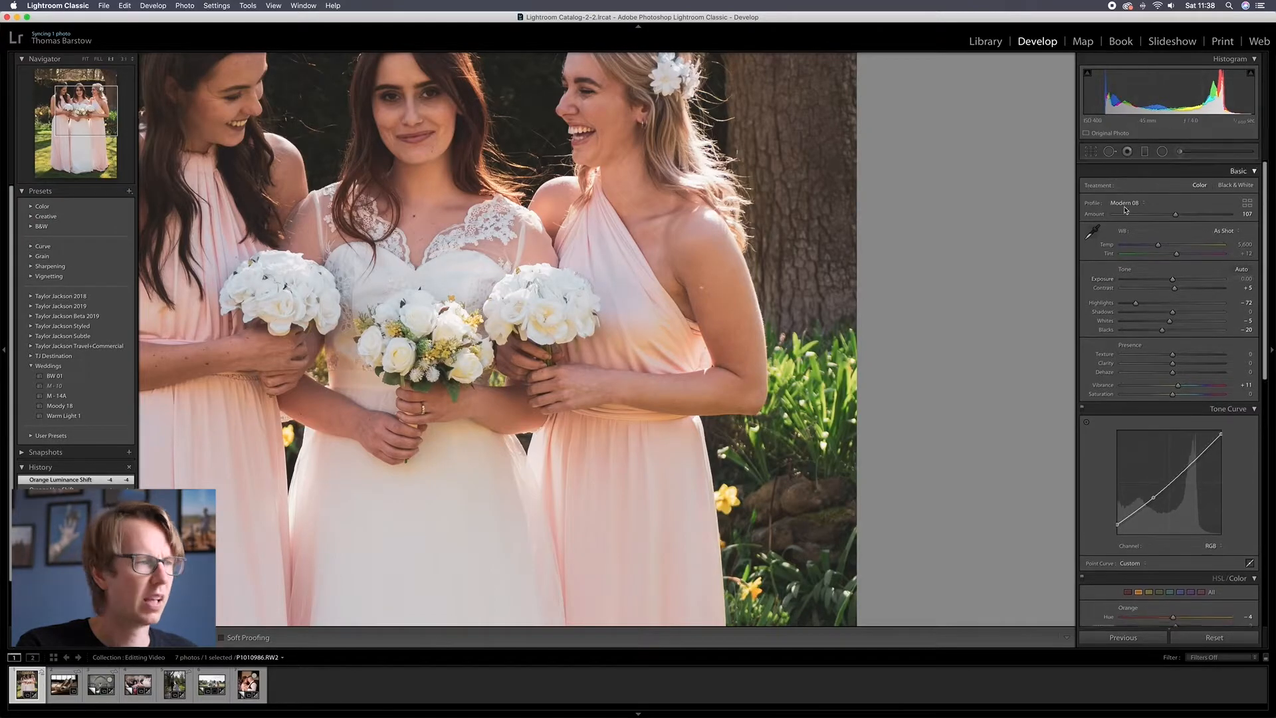
click(1114, 154)
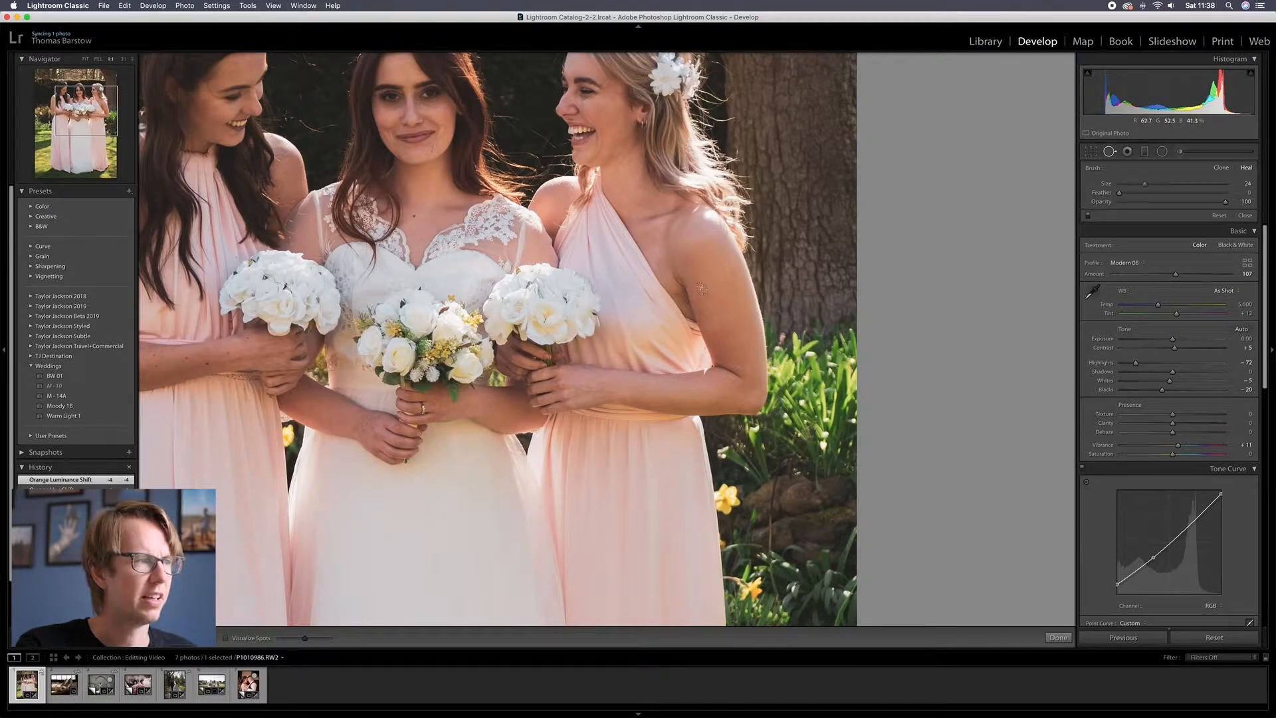
click(702, 287)
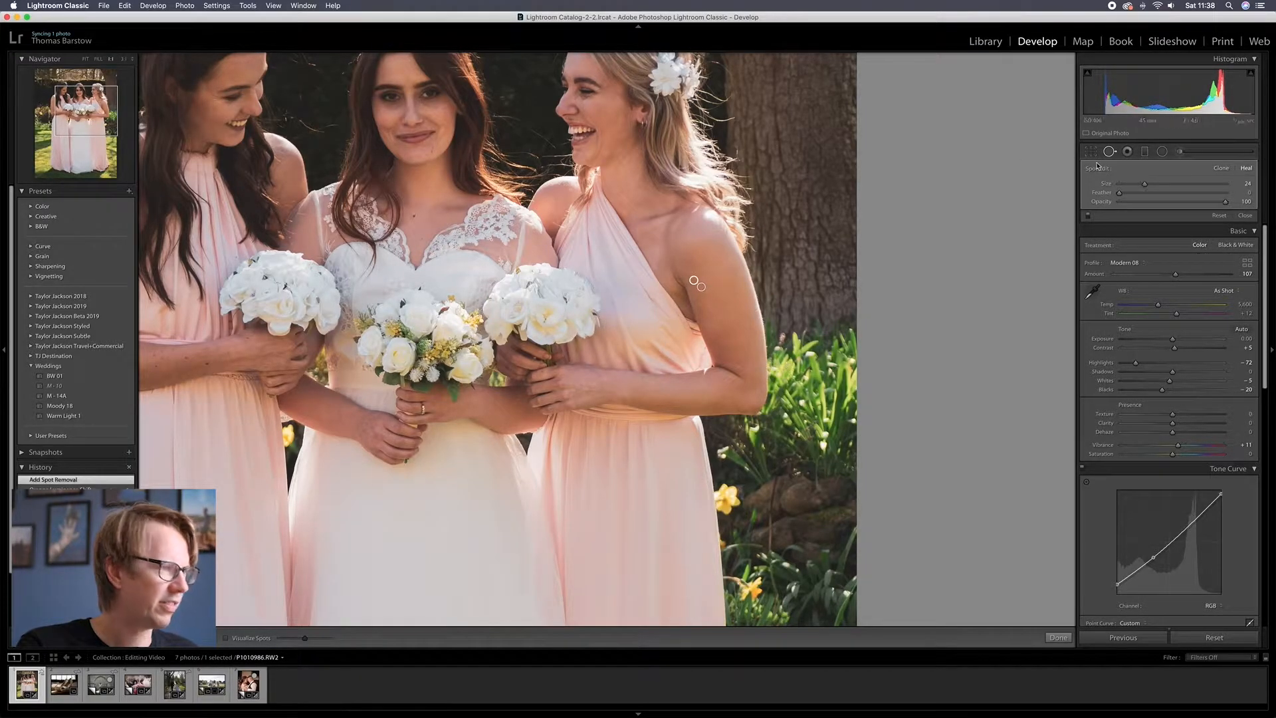
click(1116, 154)
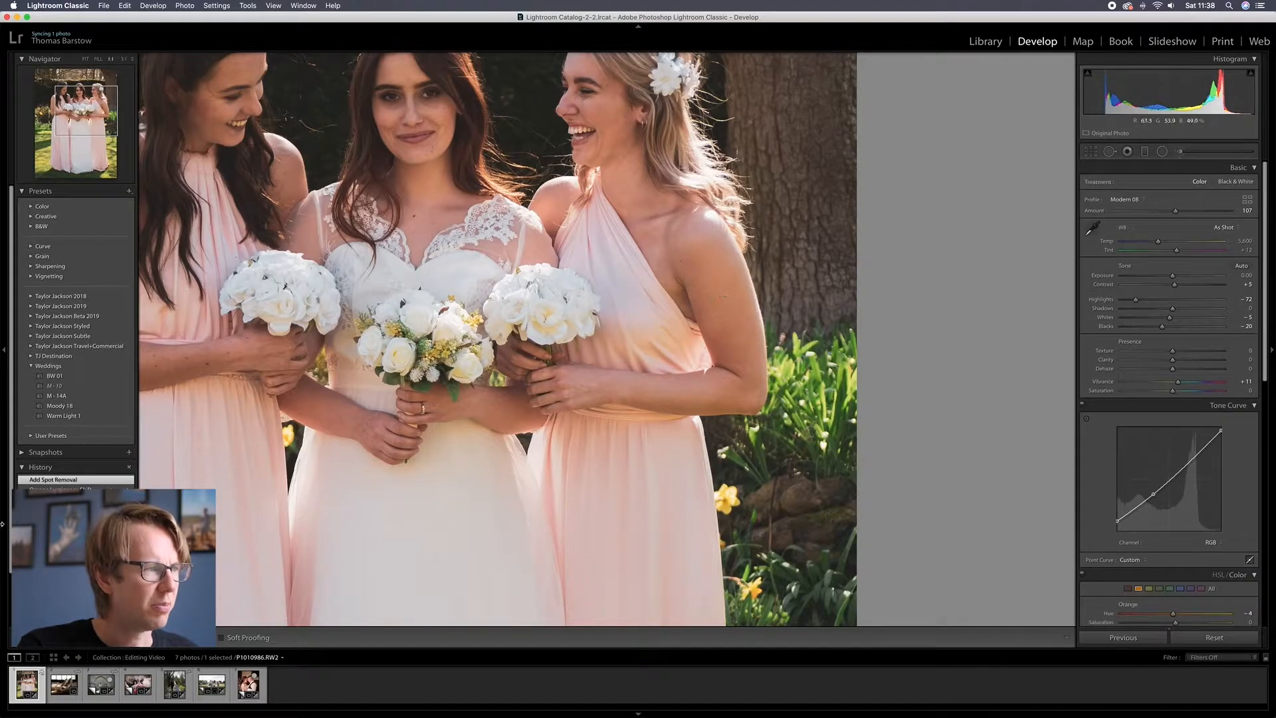
click(80, 480)
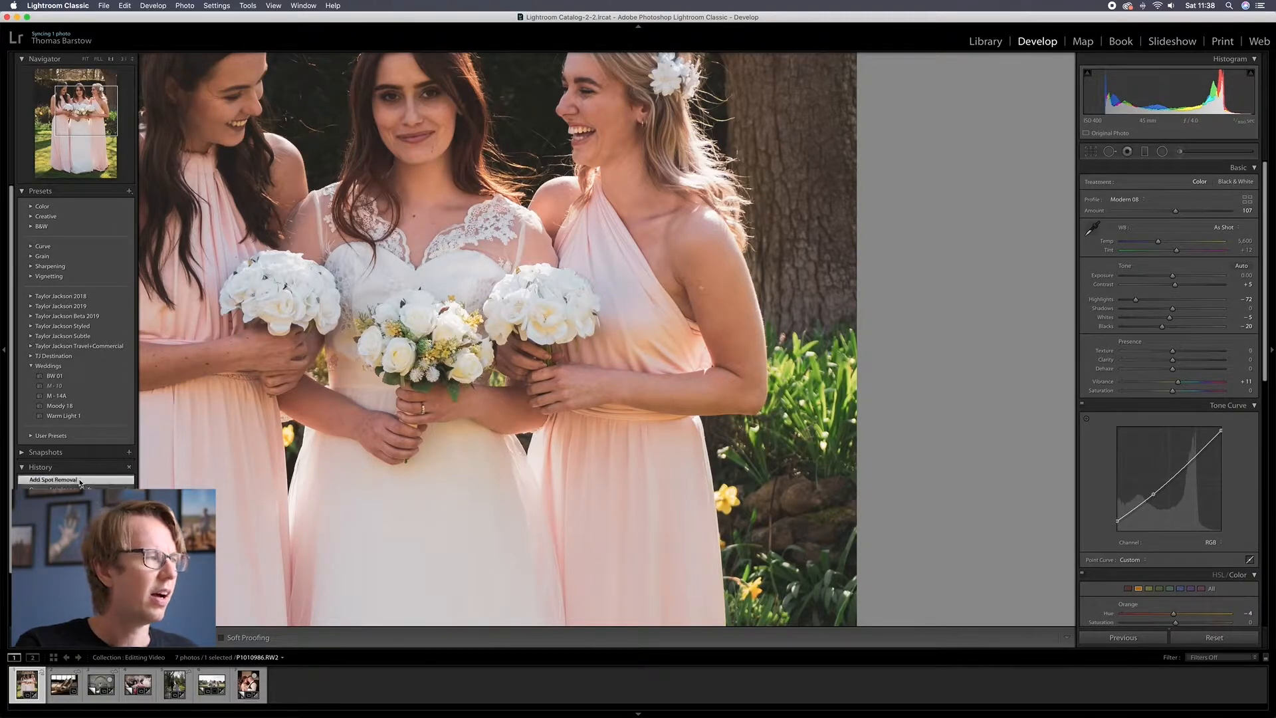
click(676, 373)
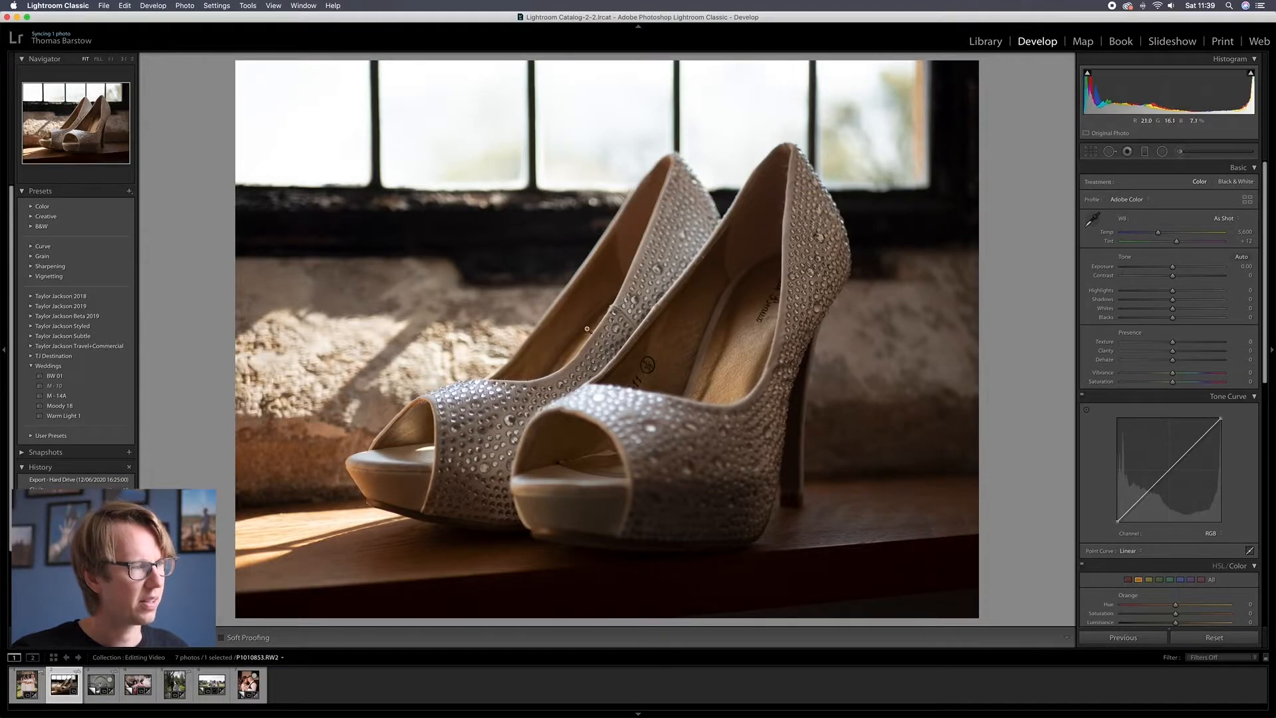
Heal the round printed symbol on the front shoe's insole using a Spot Removal brush of about size 76.
click(647, 373)
key(q)
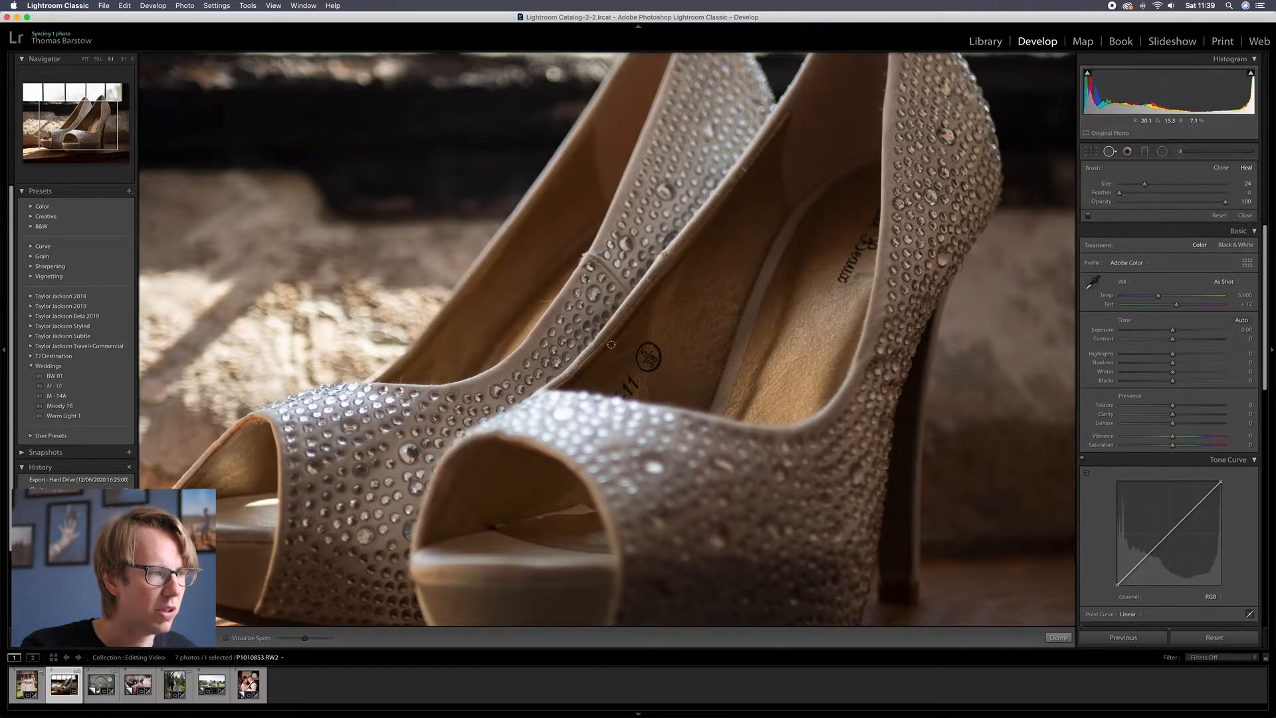
scroll(674, 347, up, 10)
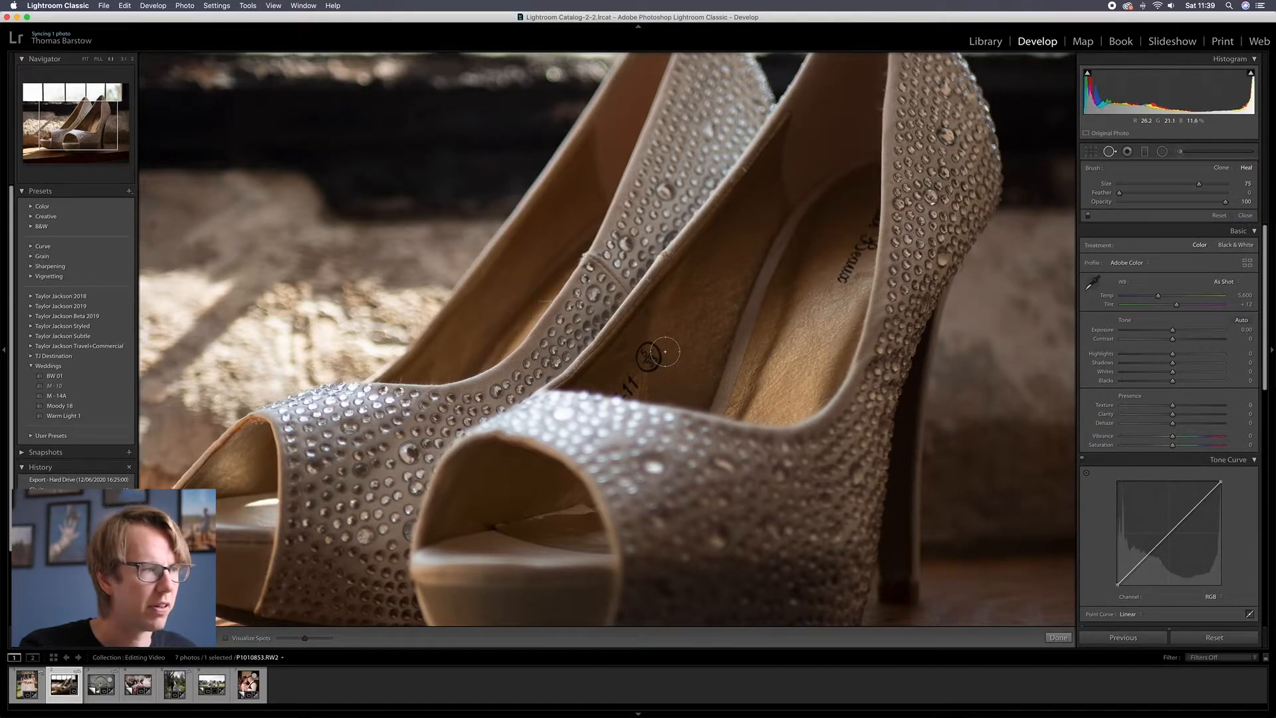
click(649, 357)
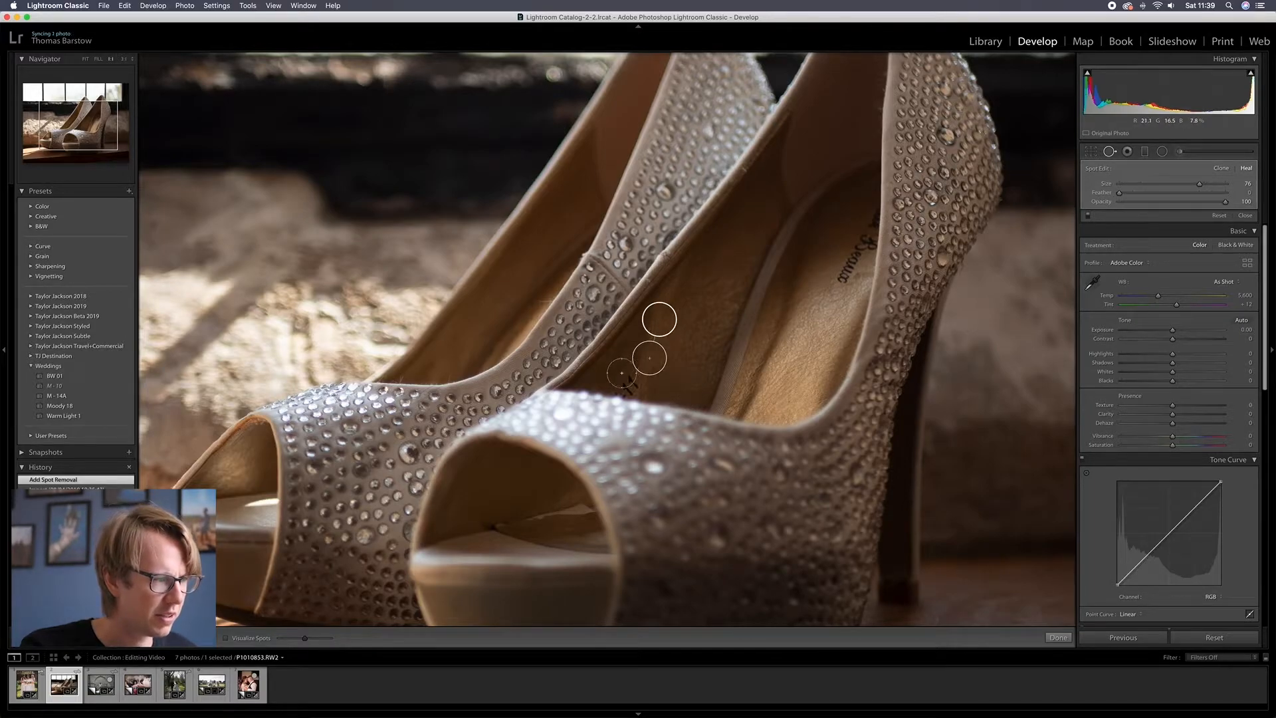
Heal the remaining printed number on the insole with smaller spots of sizes 67, 20 and 18, moving their sources to clean leather where needed.
key(z)
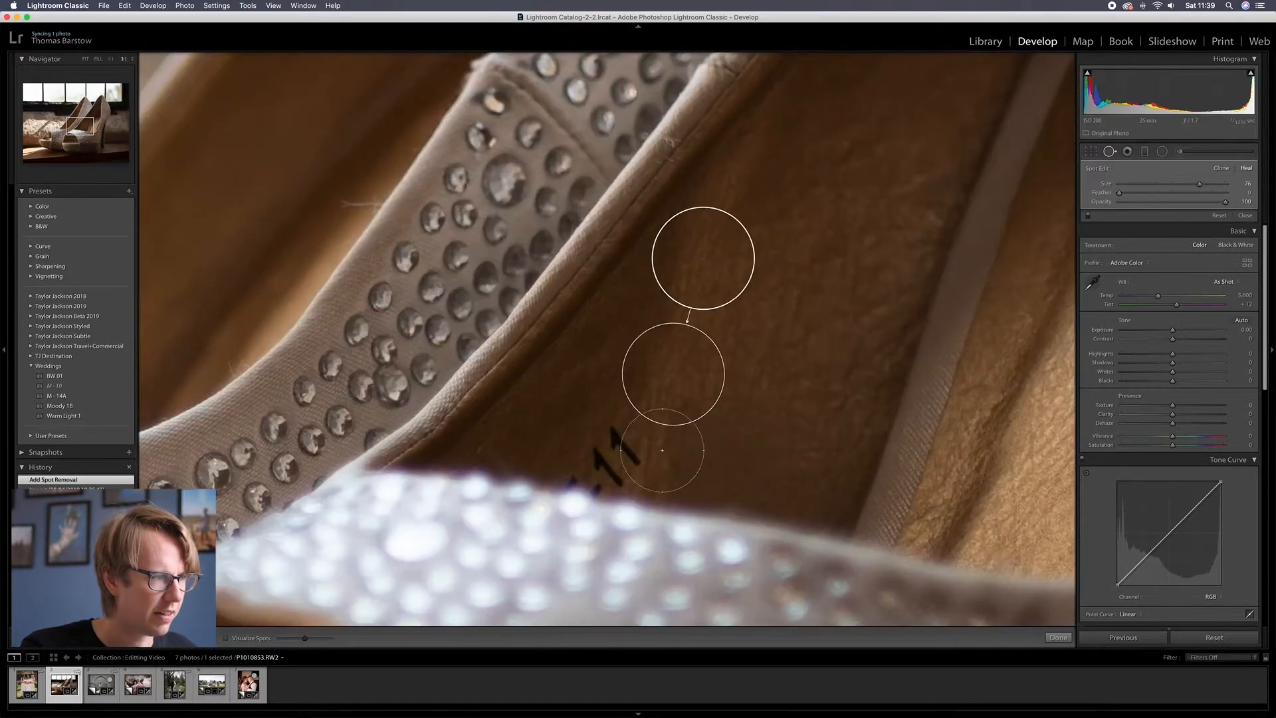
scroll(644, 456, down, 3)
click(618, 452)
drag(605, 383, 602, 394)
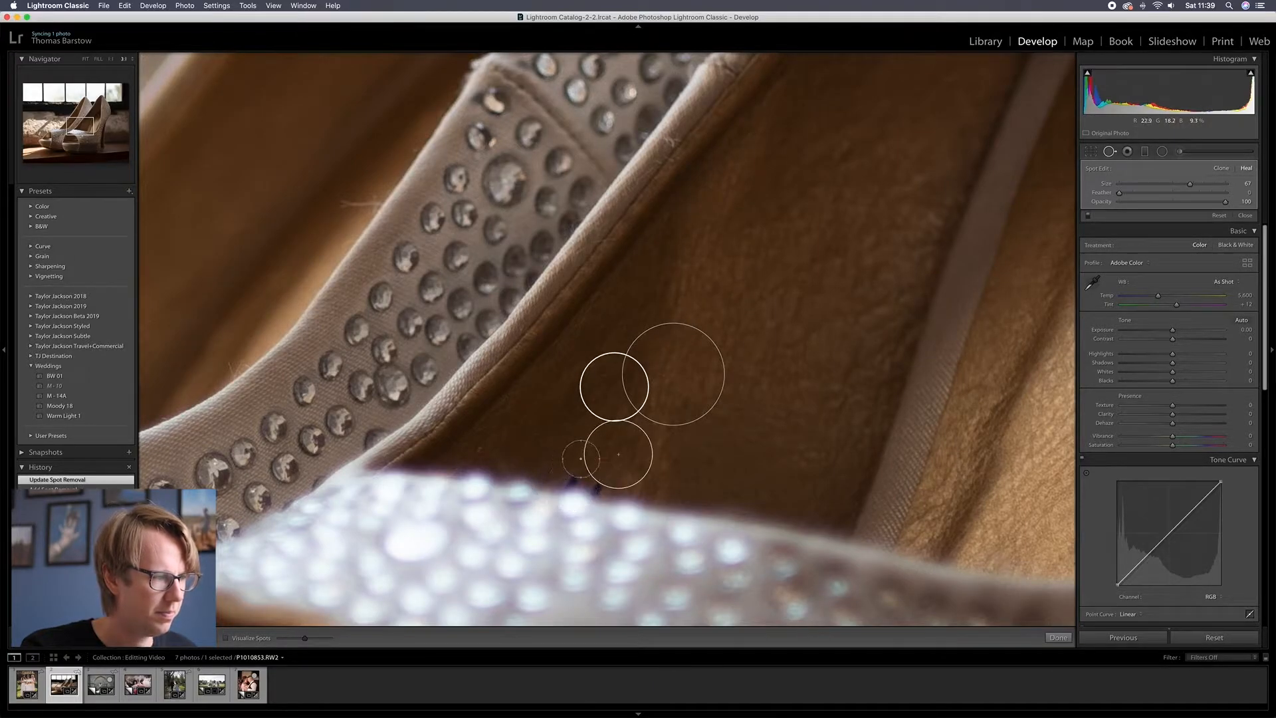
click(571, 474)
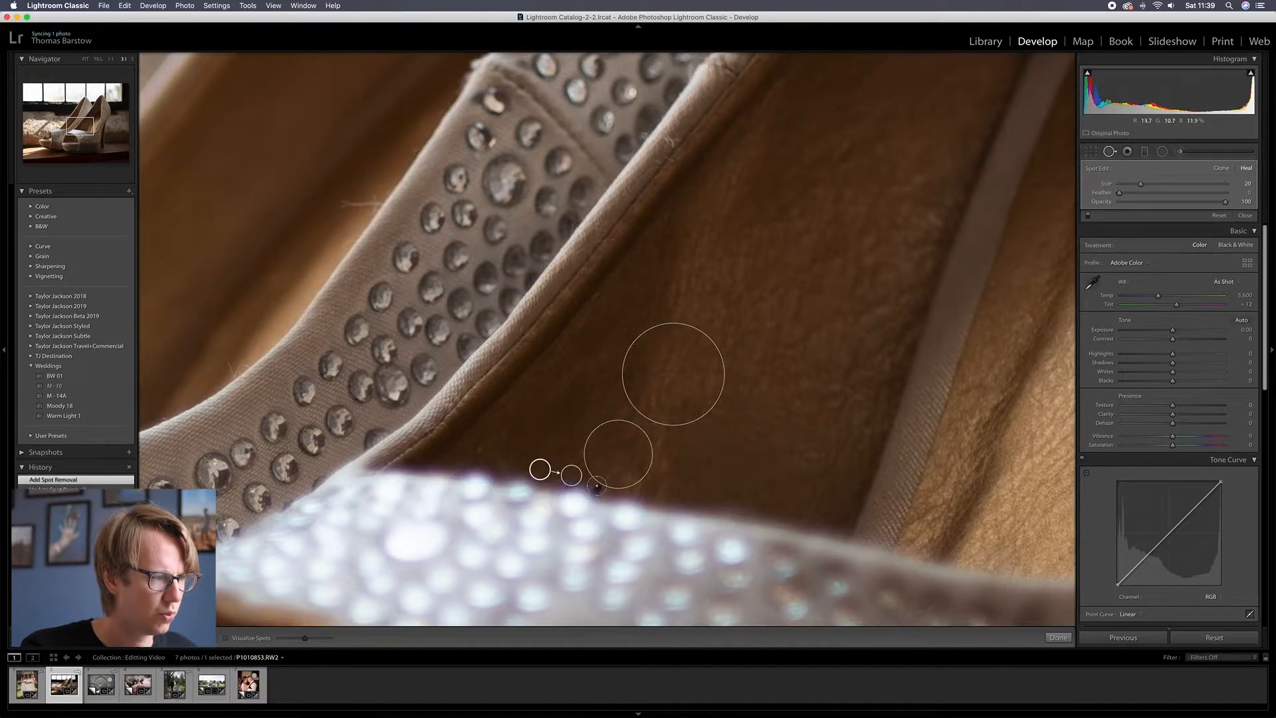
click(596, 486)
drag(542, 472, 554, 429)
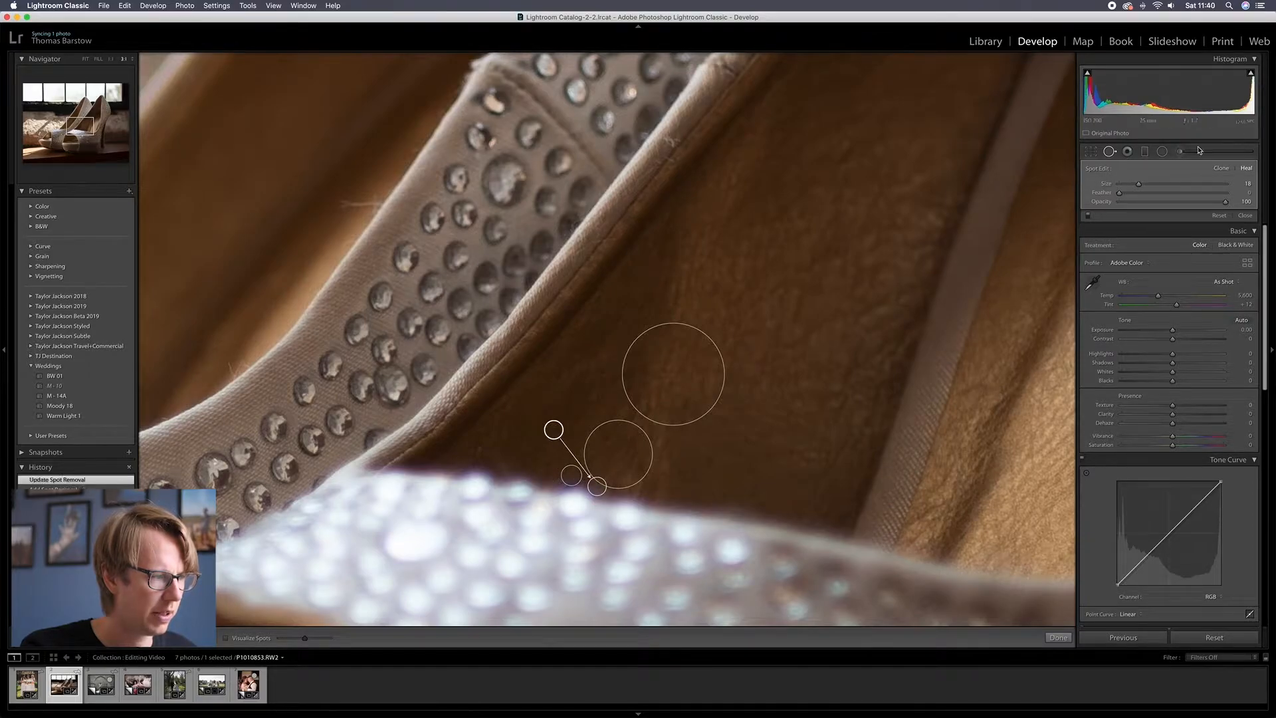
click(1110, 151)
click(743, 345)
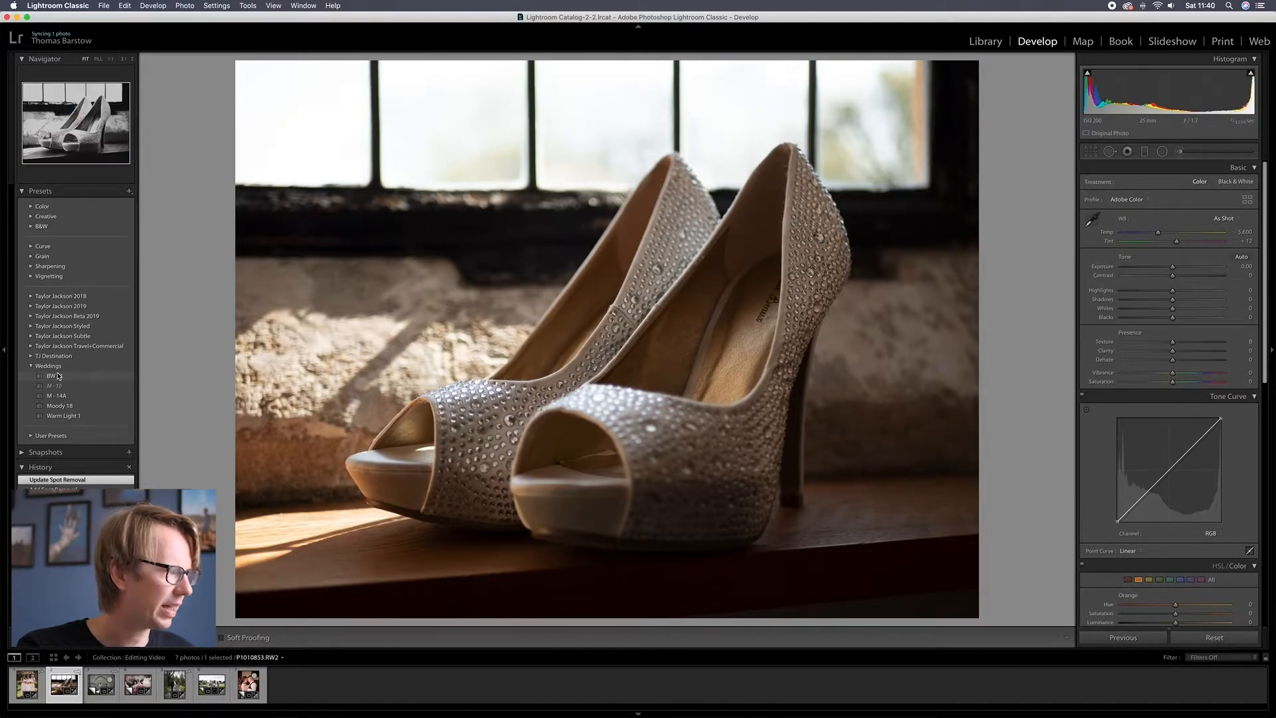
Apply the Moody 18 preset to the shoes photo and lower the shadow end of the point curve to deepen the blacks.
click(57, 376)
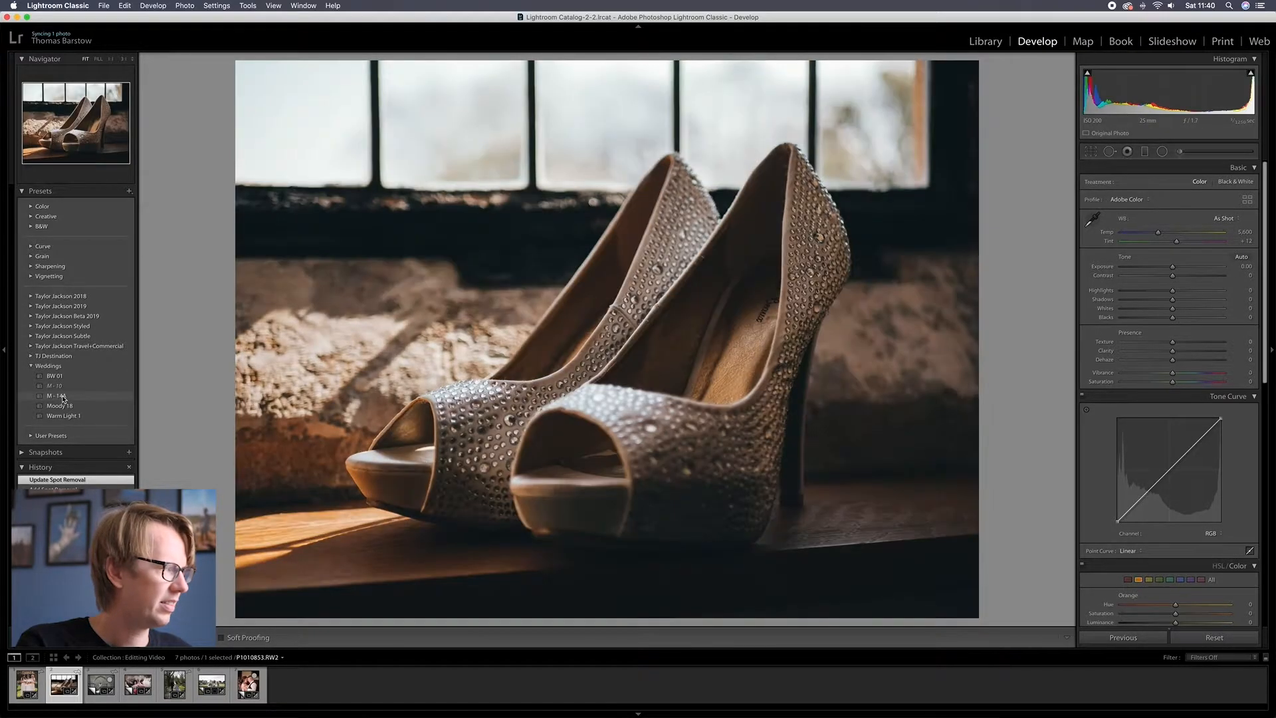
click(66, 407)
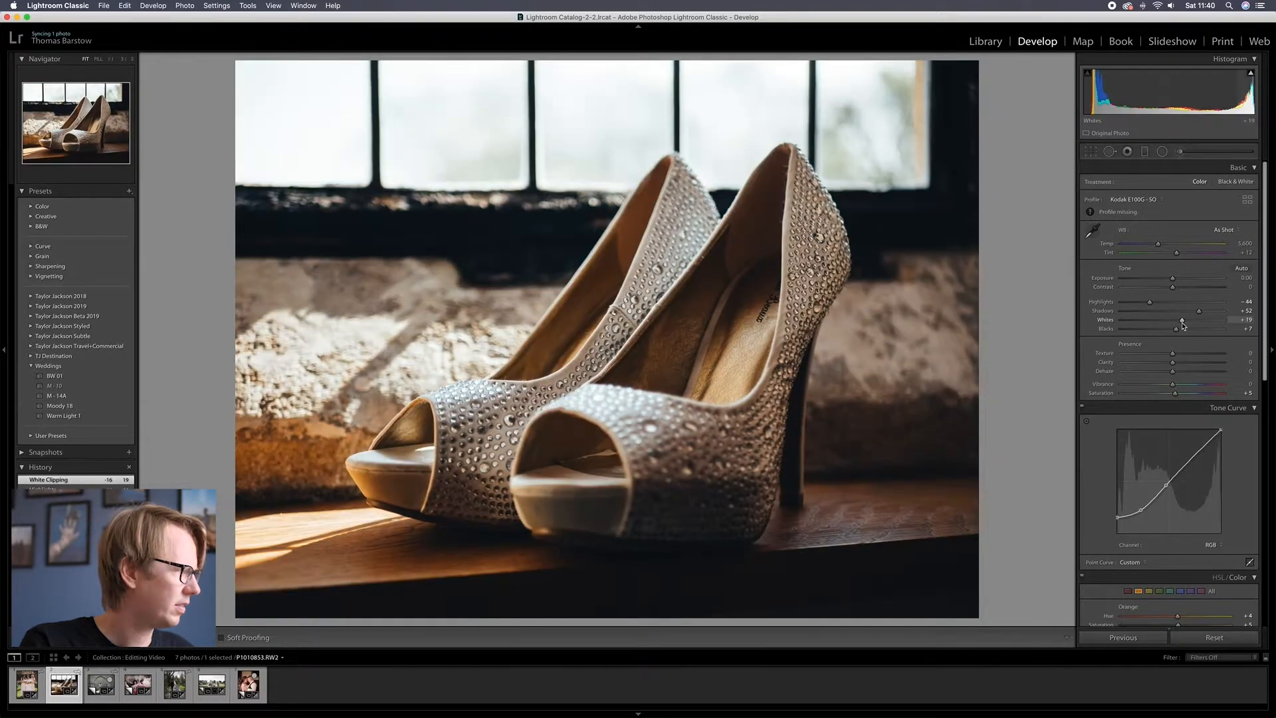
click(55, 407)
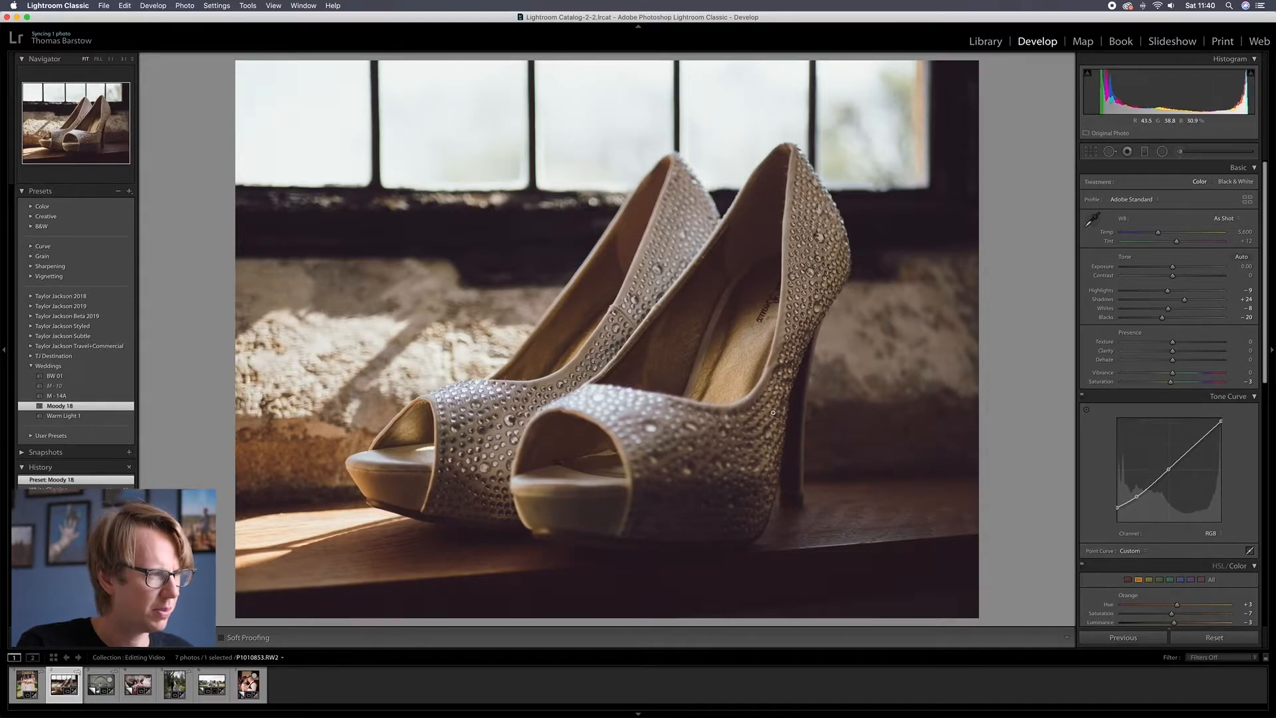
mouse_move(1117, 509)
mouse_down()
mouse_move(1117, 527)
mouse_move(1141, 498)
mouse_up()
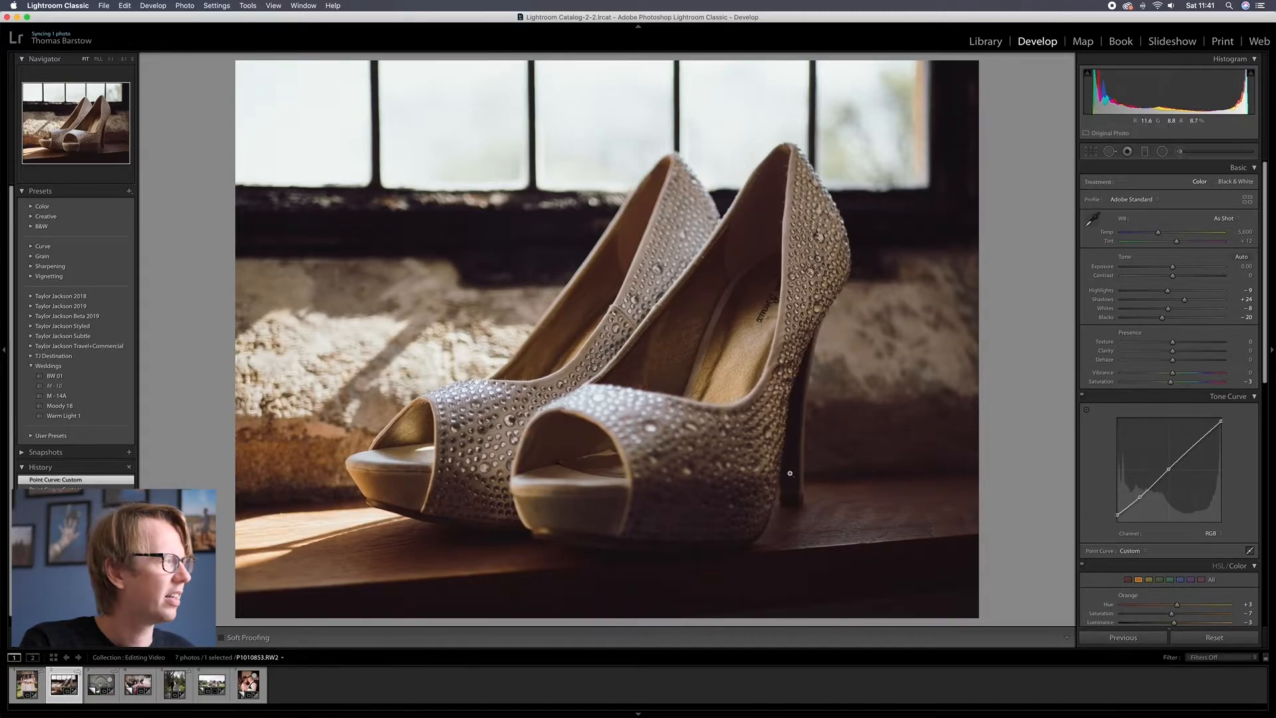
Darken the windows behind the shoes with a slightly tilted graduated filter, with Exposure at about −1.9 and Saturation reset to 0.
click(1145, 151)
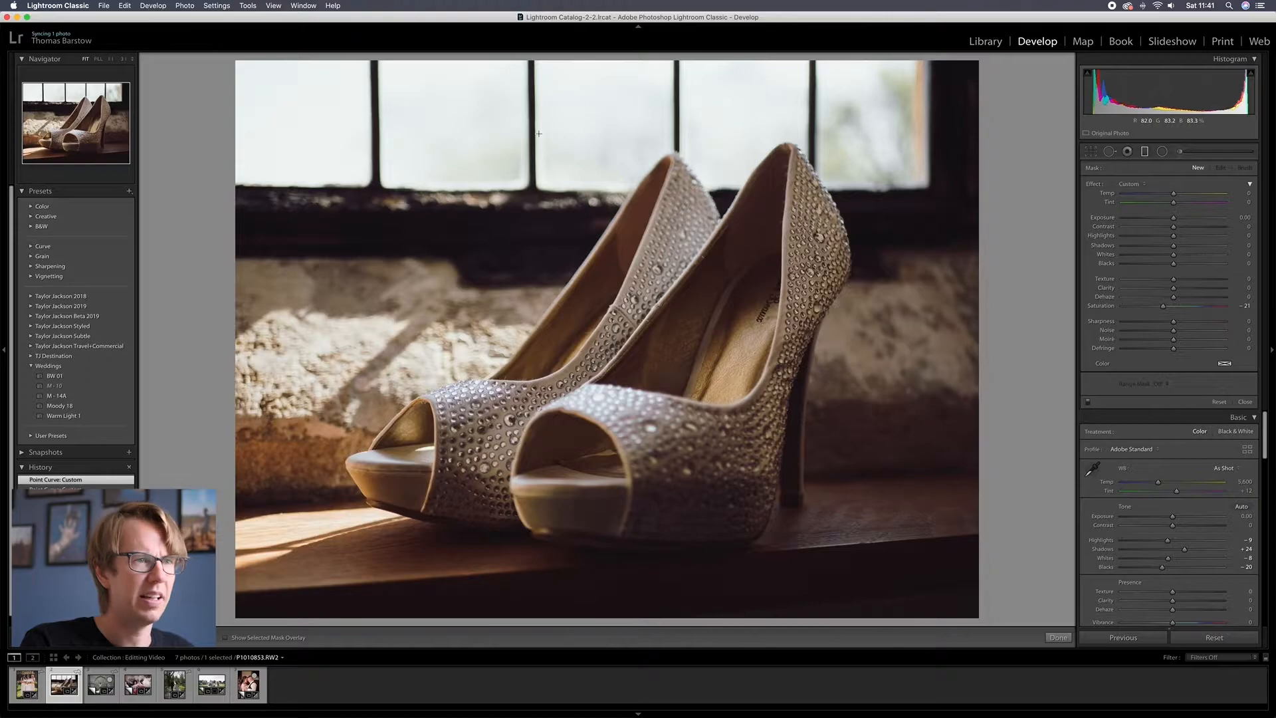
drag(557, 120, 559, 165)
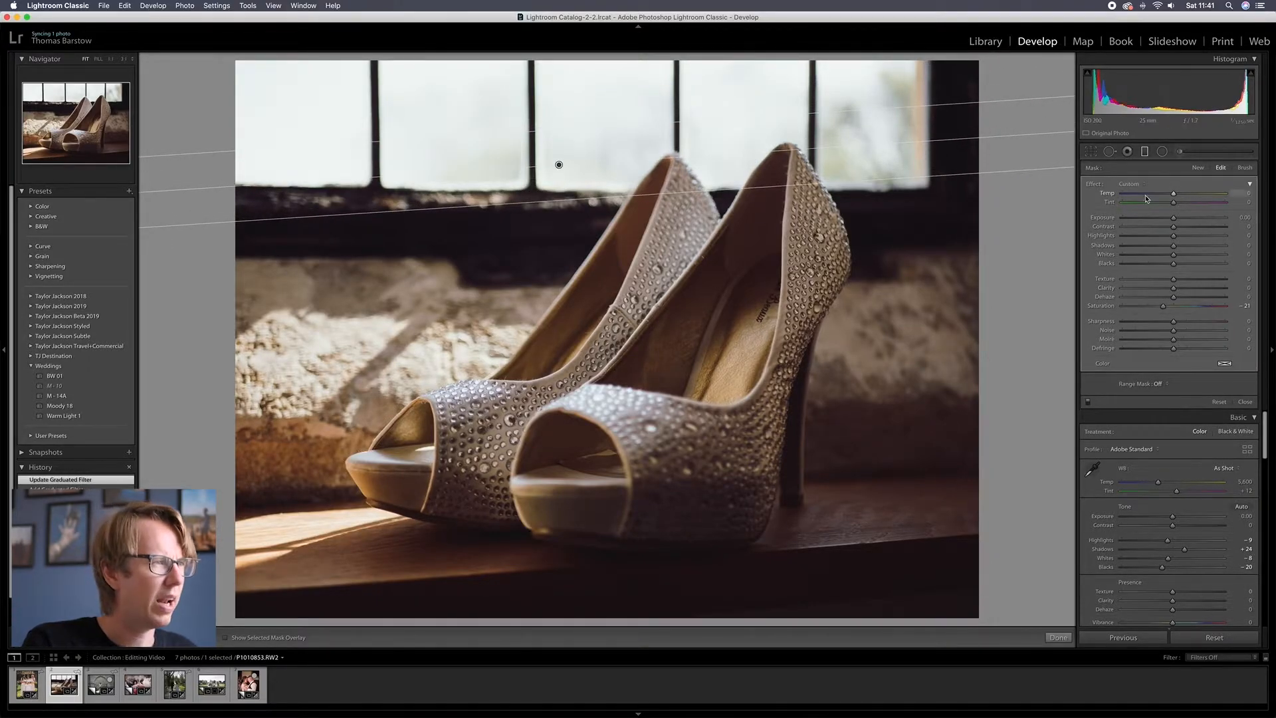
double_click(1164, 308)
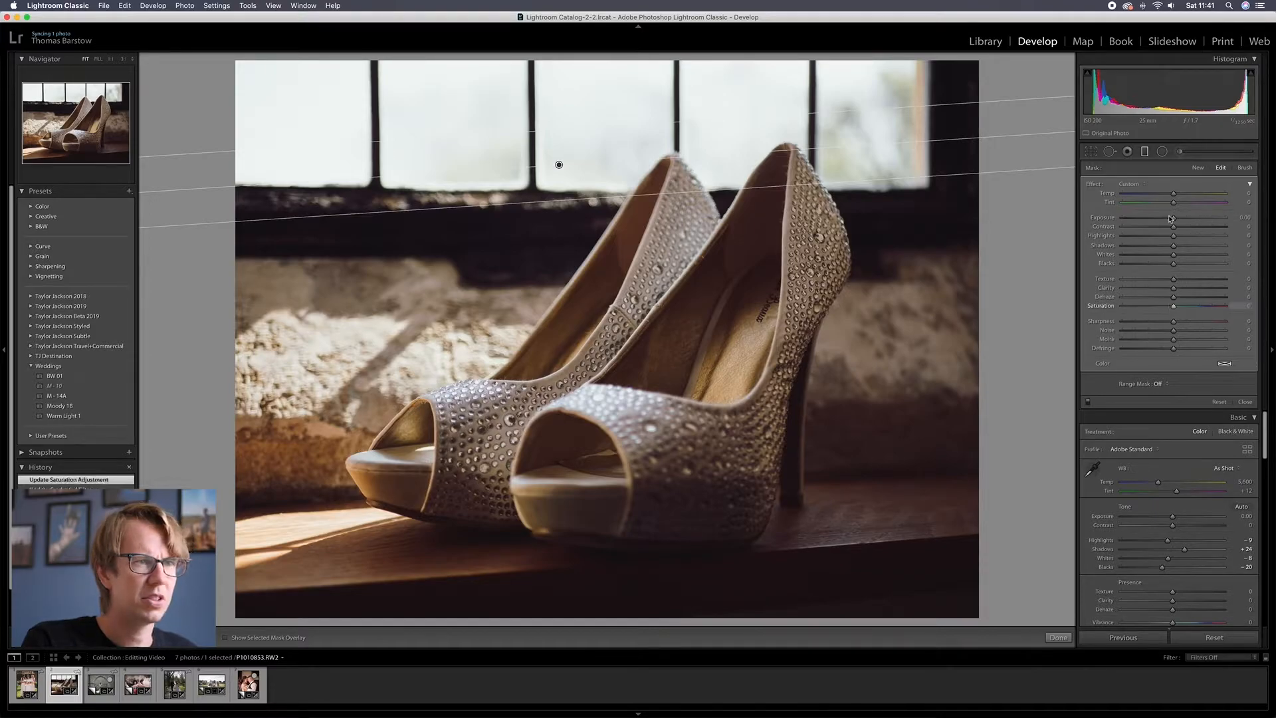
drag(1175, 222, 1148, 223)
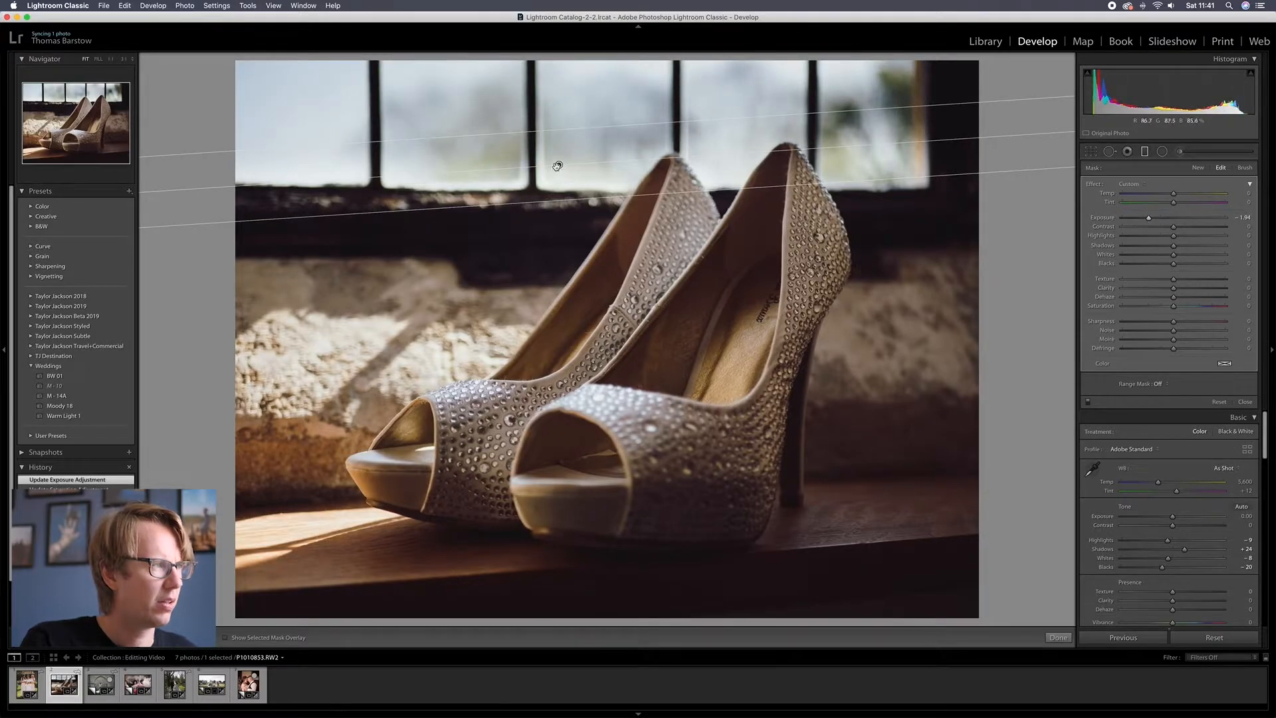
mouse_move(557, 166)
mouse_down()
mouse_move(564, 177)
mouse_move(559, 103)
mouse_move(563, 169)
mouse_up()
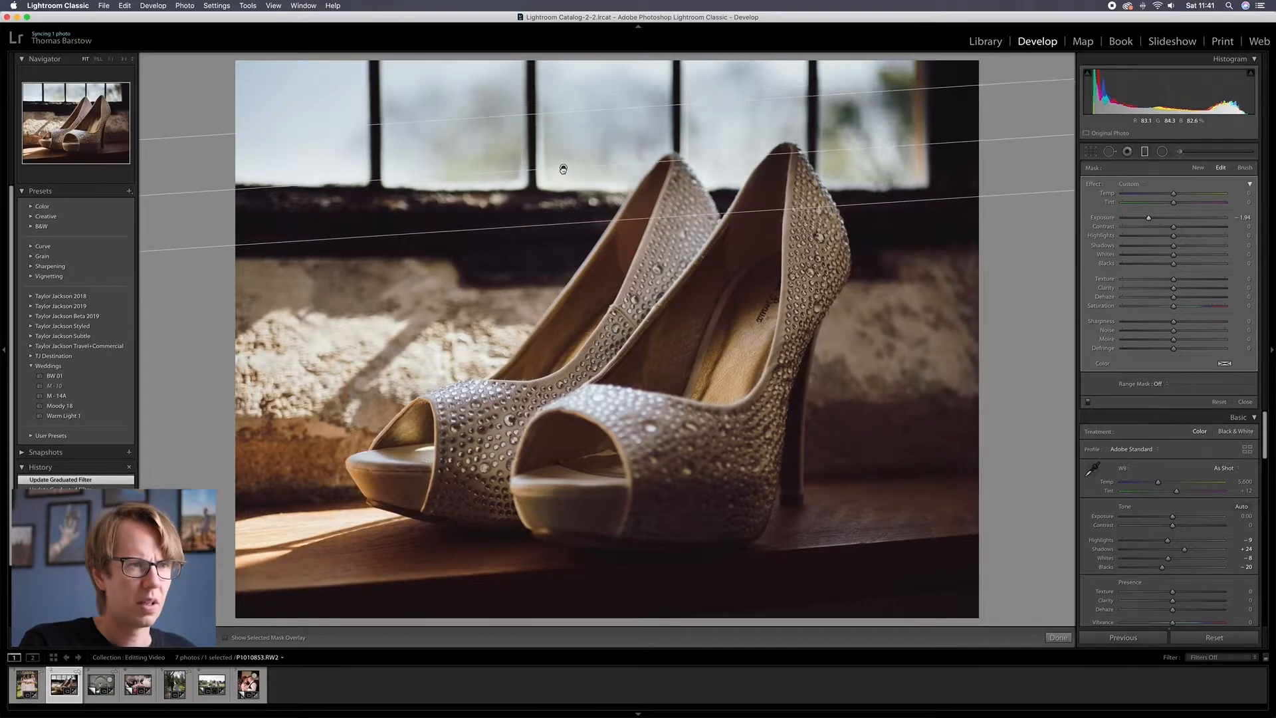
click(1145, 153)
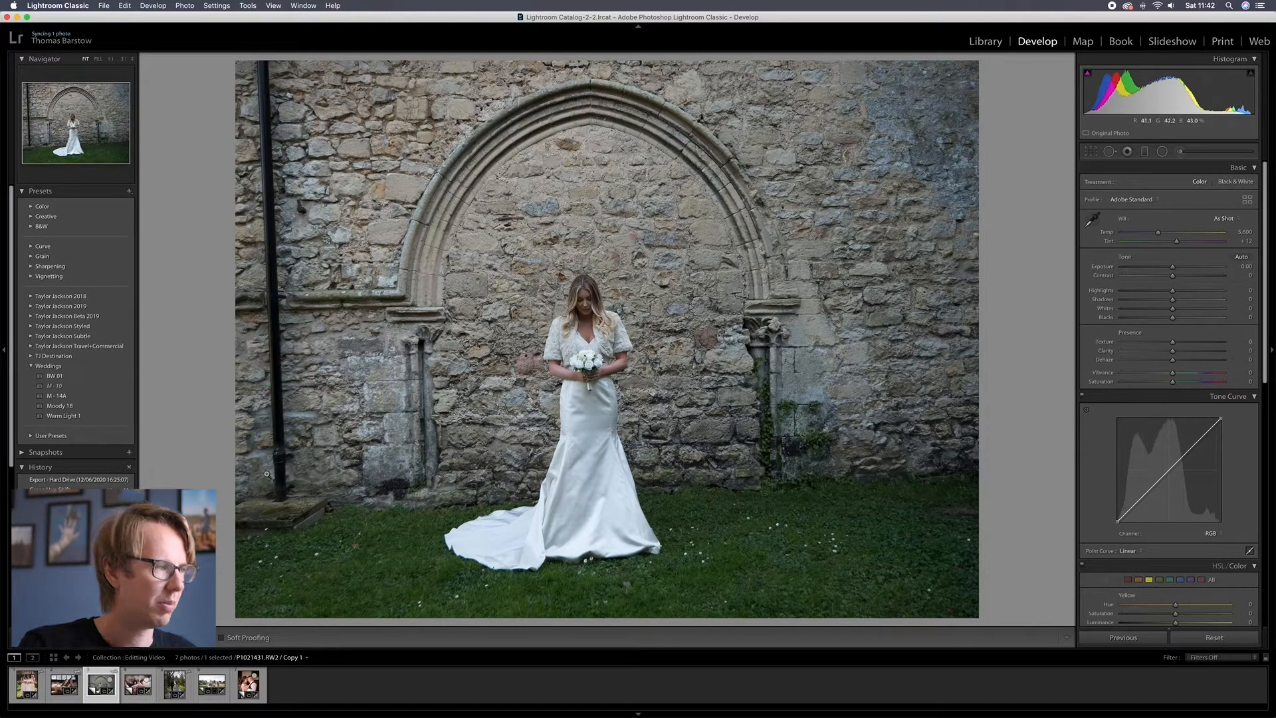
Crop the bride photo tighter around the arch and straighten it to an angle of 1.74.
key(r)
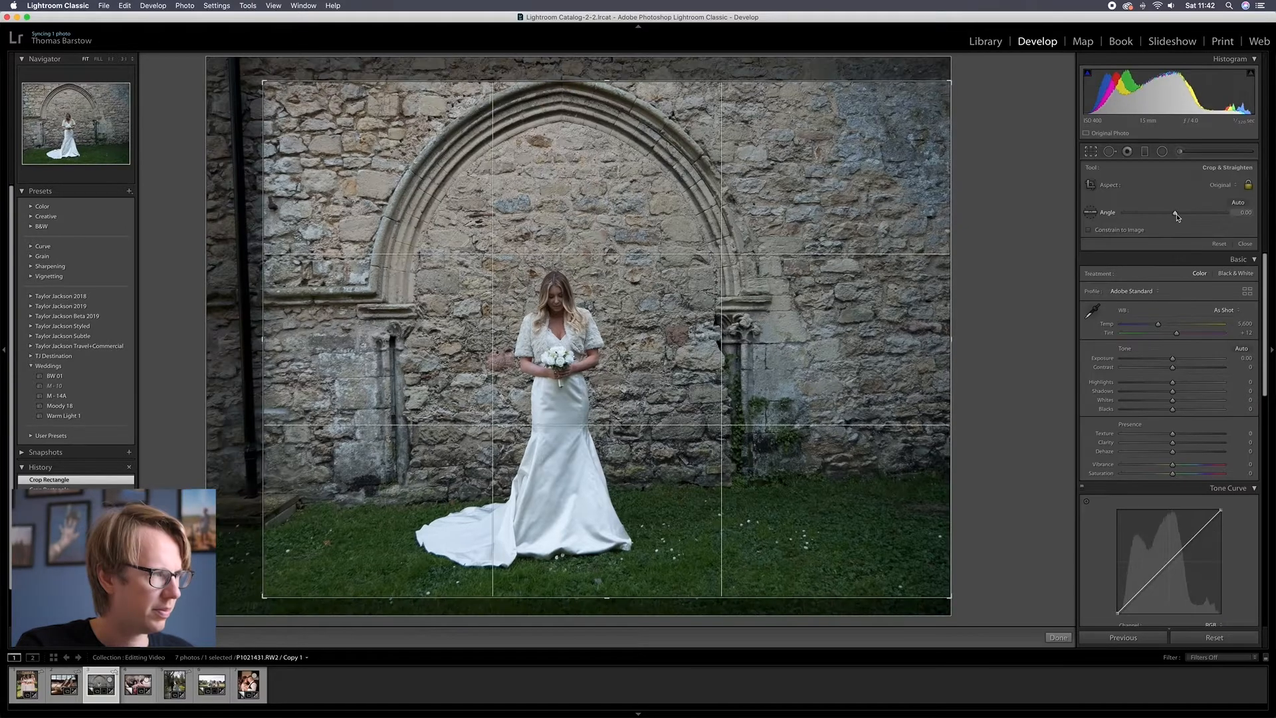
drag(1177, 214, 1176, 214)
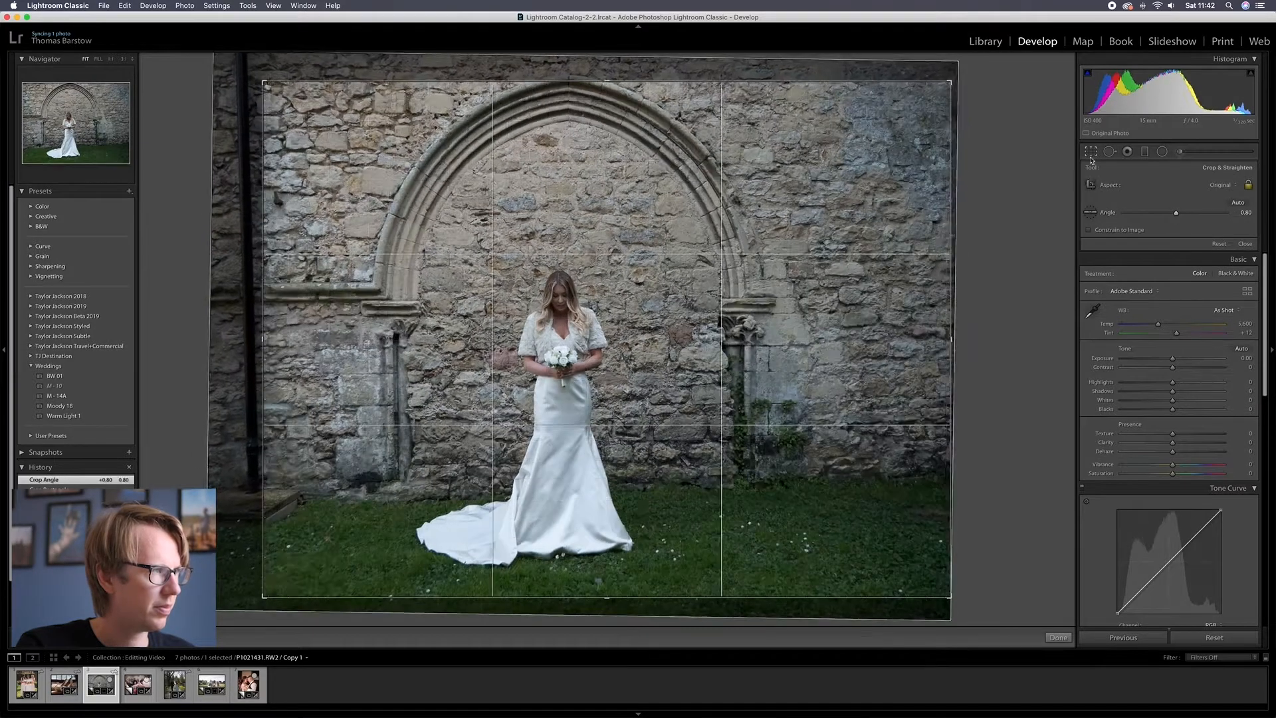
drag(951, 596, 906, 564)
drag(641, 488, 621, 465)
drag(1177, 214, 1178, 216)
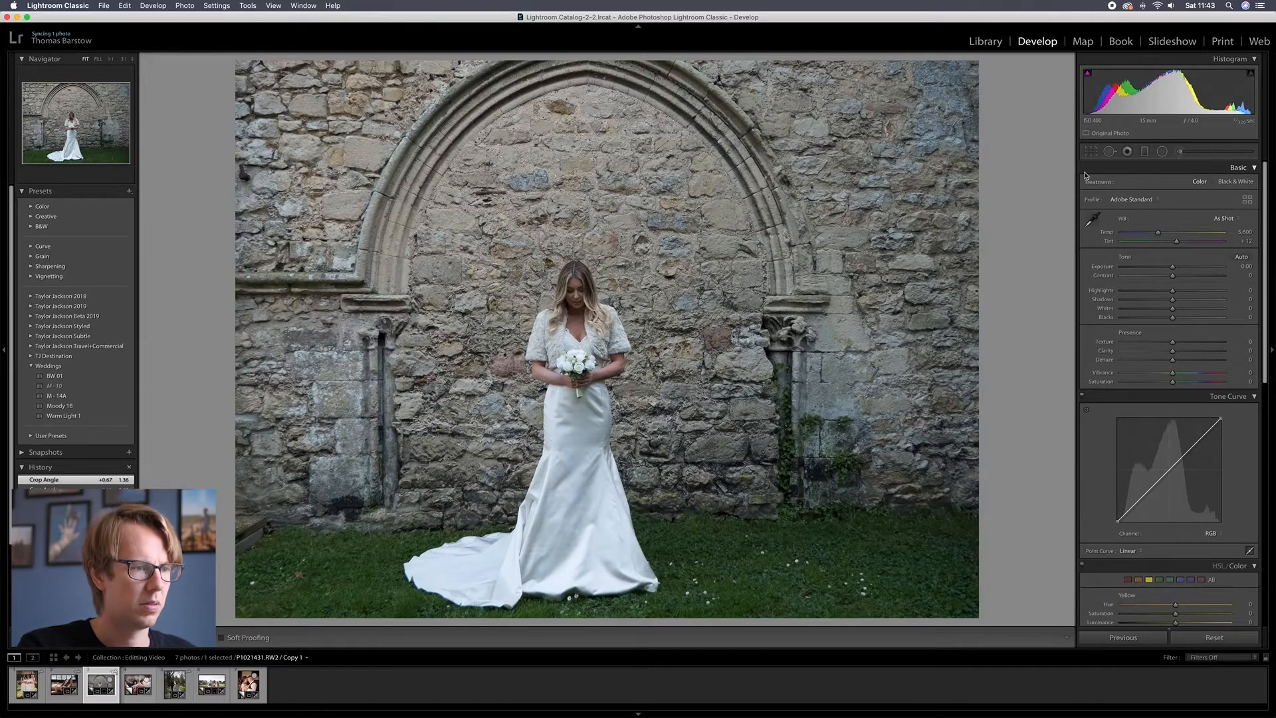
click(1091, 152)
click(1091, 152)
key(r)
drag(891, 438, 898, 439)
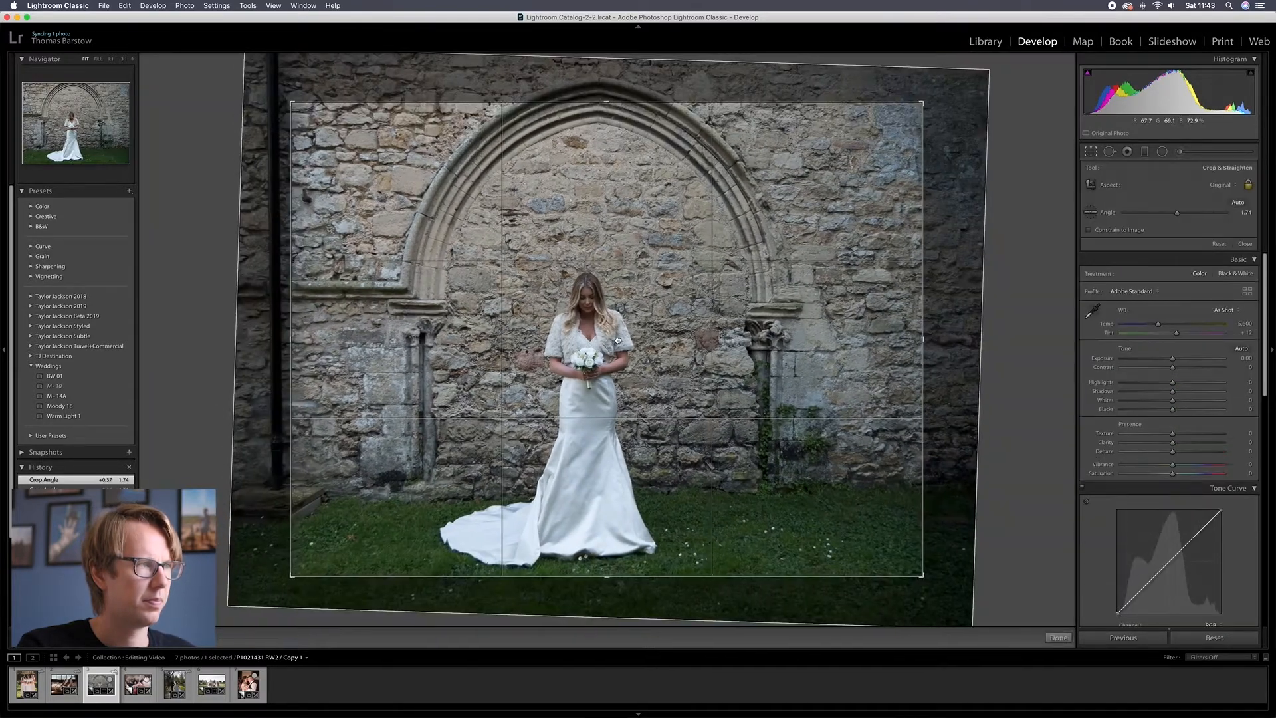
key(r)
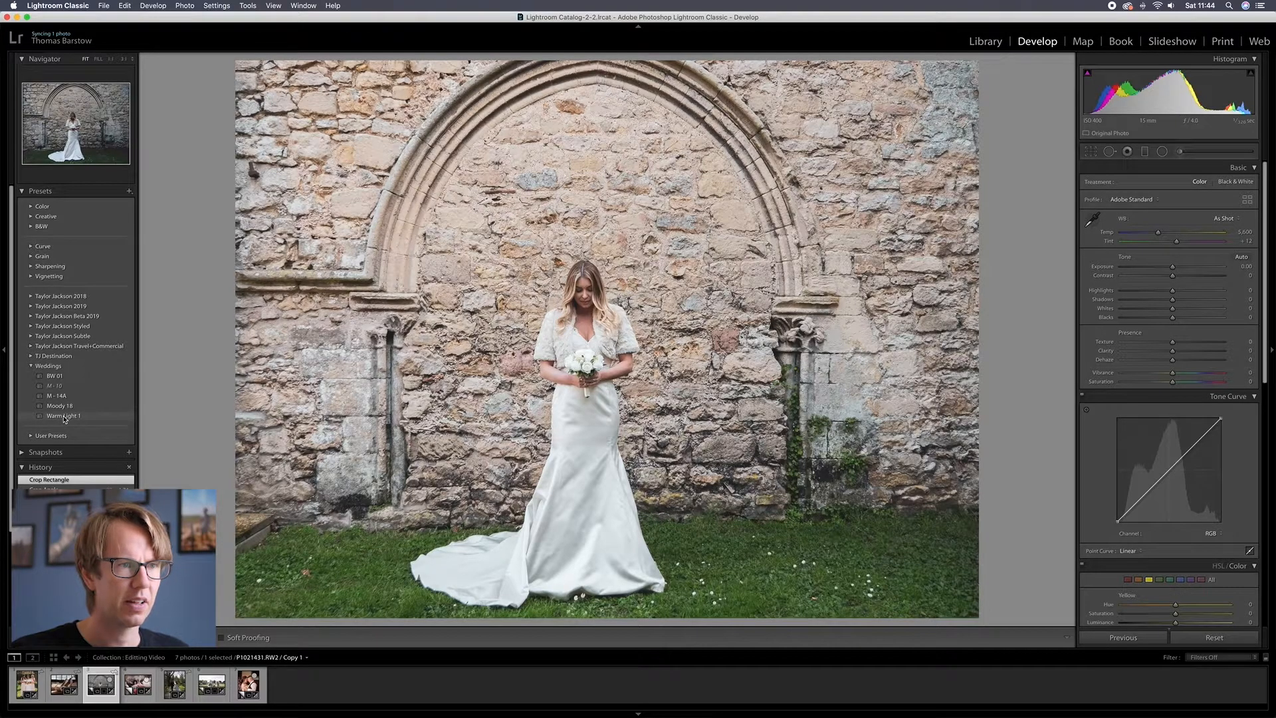
Apply the Warm Light 1 preset to the bride photo, with Exposure at +0.10 and Highlights at −18.
click(64, 416)
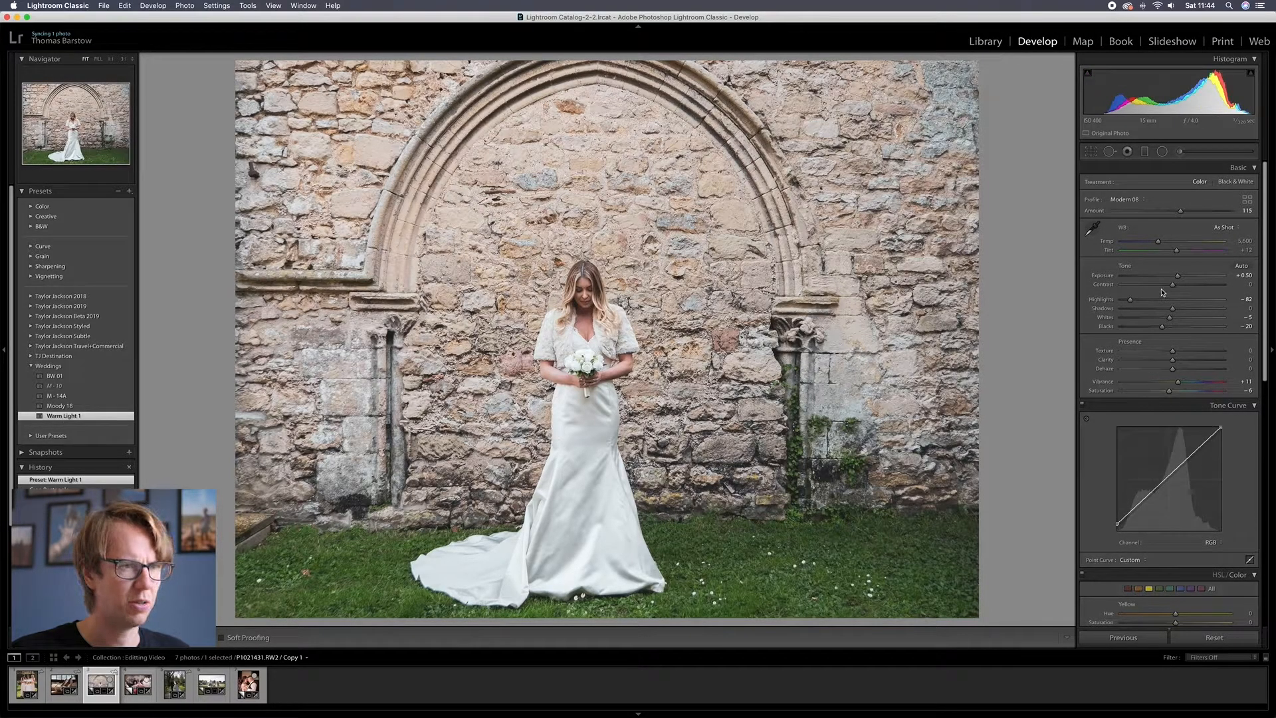
drag(1179, 278, 1174, 280)
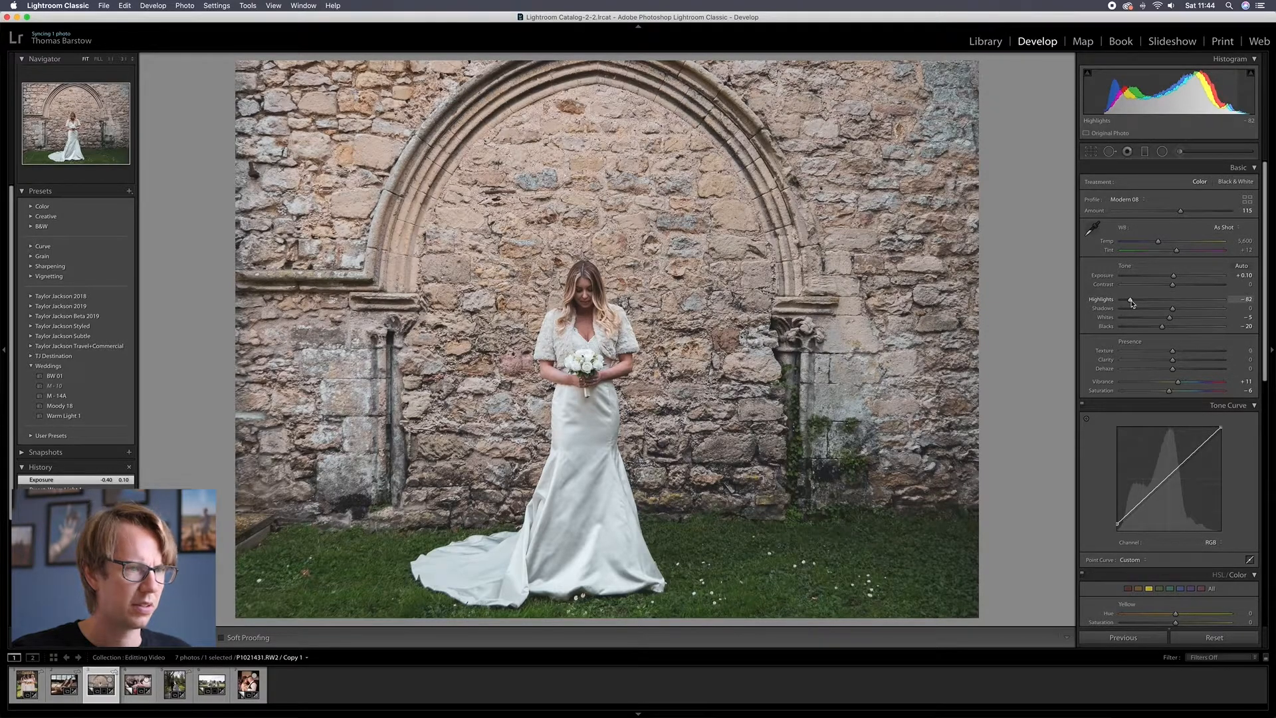
drag(1132, 303, 1163, 302)
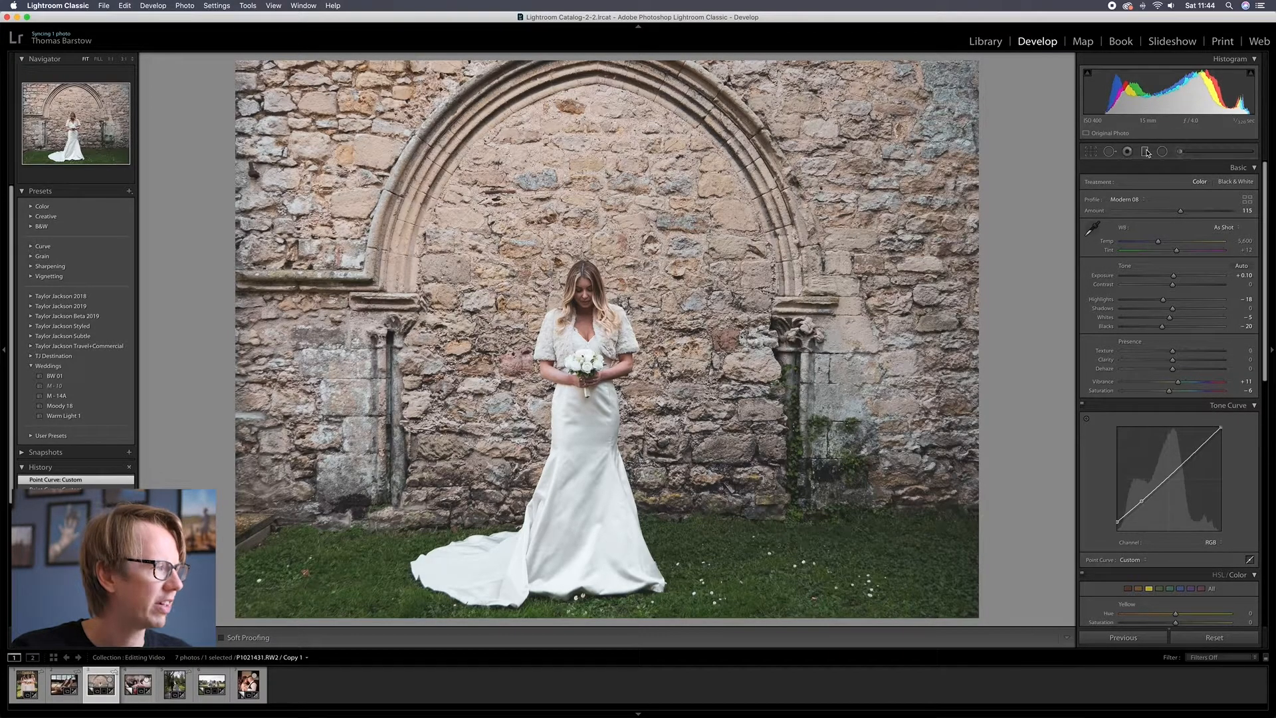
Darken the wall and grass around the bride with diagonal graduated filters, using Exposure −0.38.
click(1145, 151)
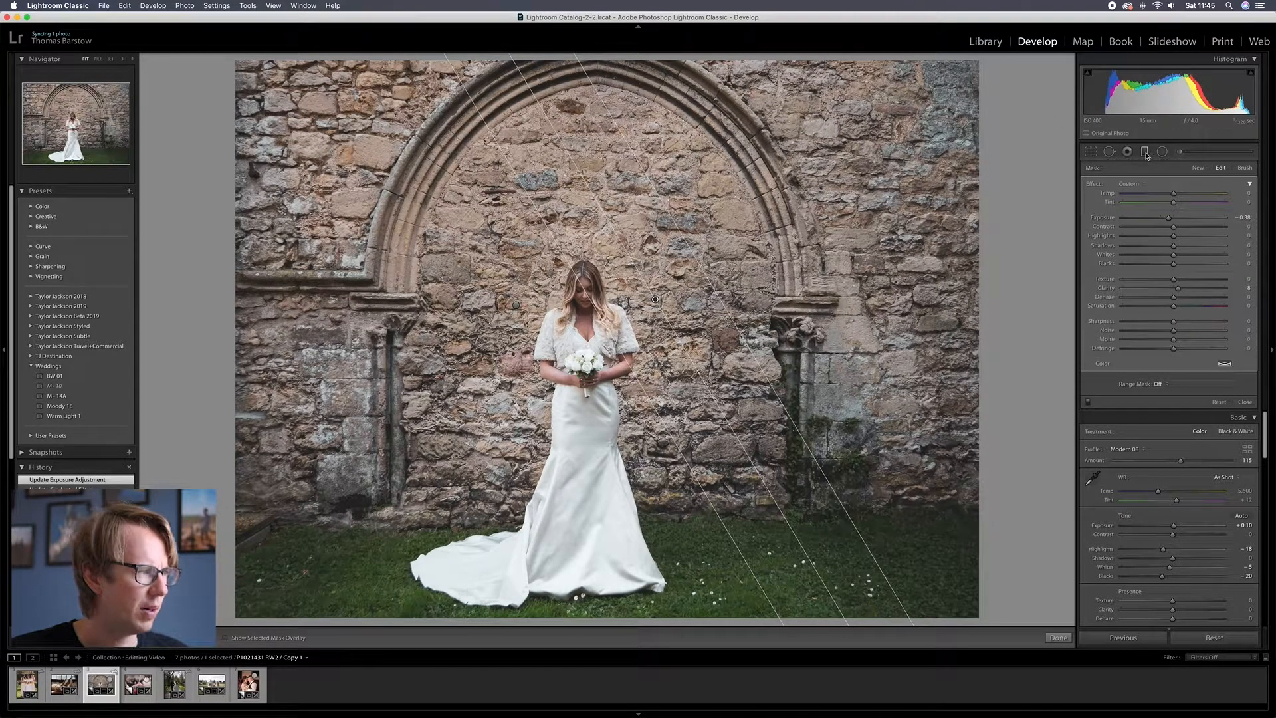
click(1146, 154)
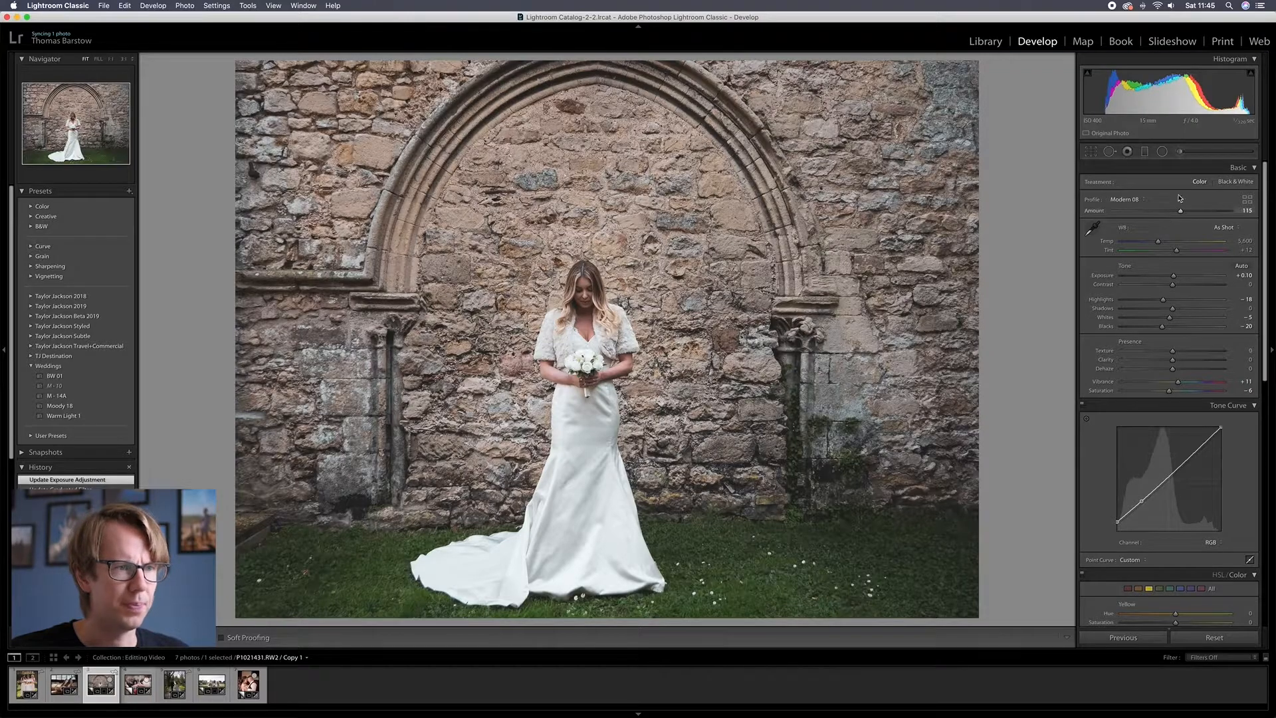
Brush over the bride's face with a size 4.0 Adjustment Brush, Saturation reset to 0 and Shadows raised past 30.
click(1180, 152)
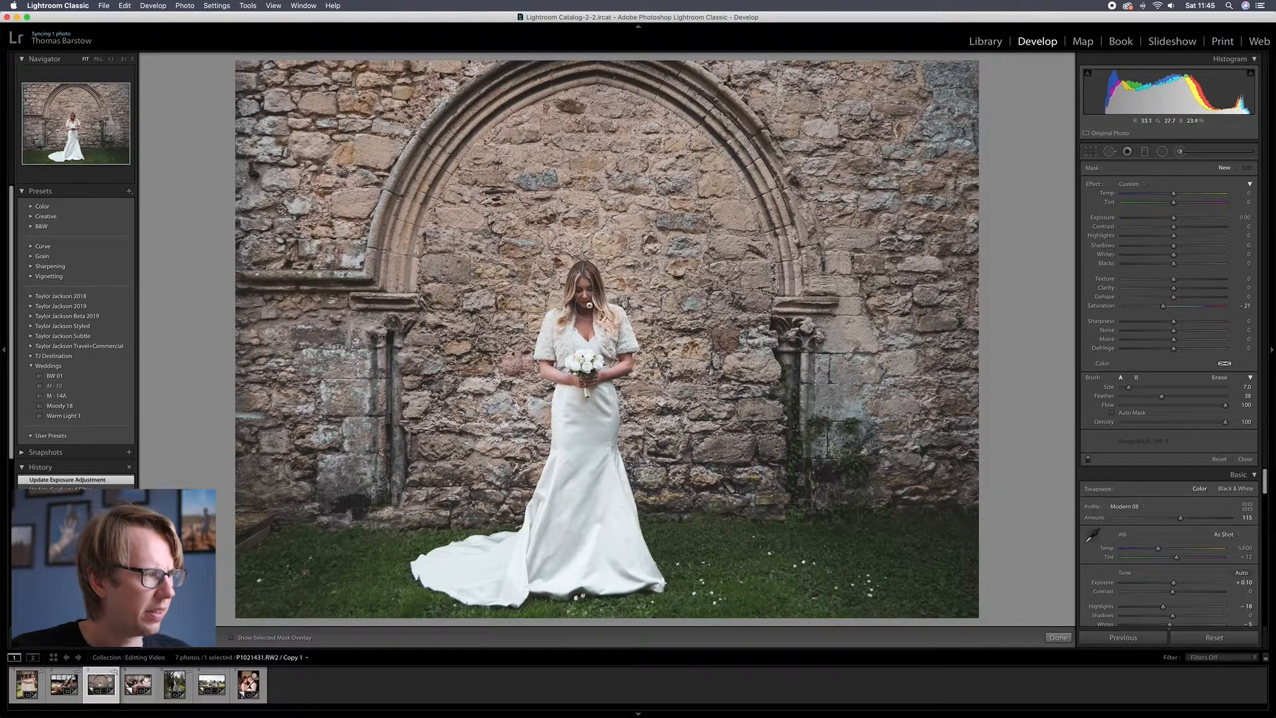
double_click(1165, 308)
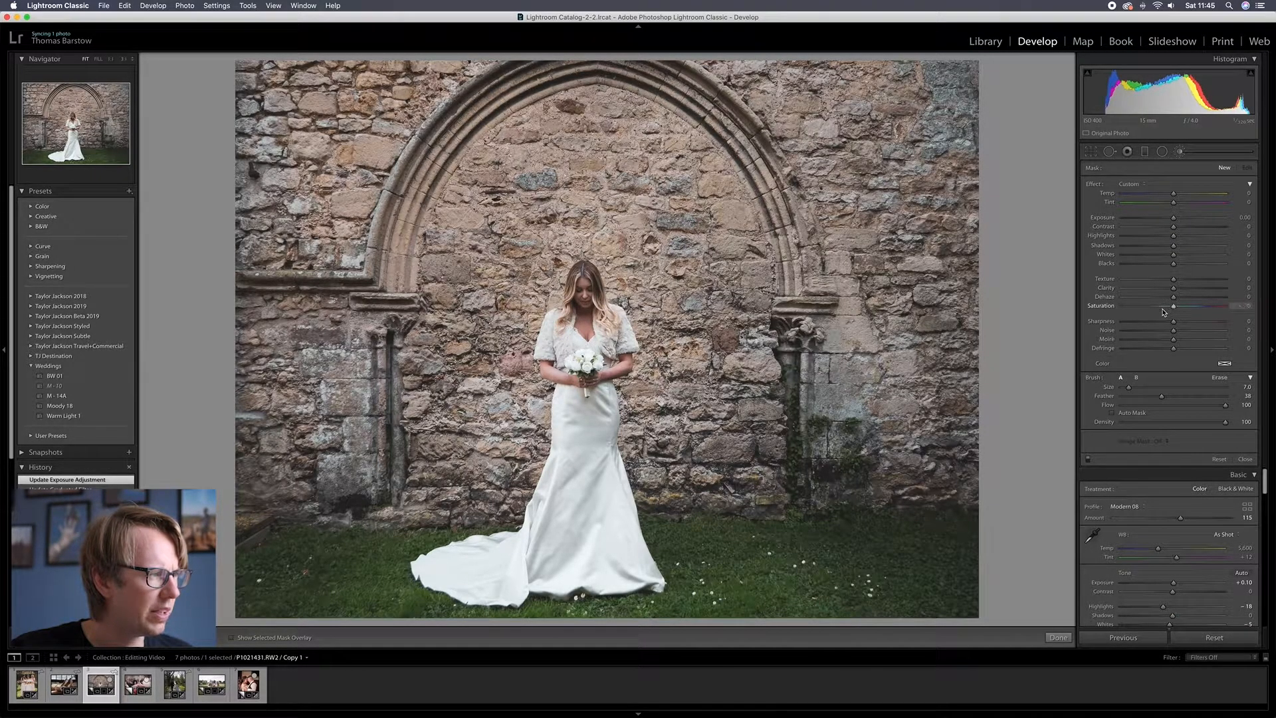
key(bracketleft)
key(bracketleft)
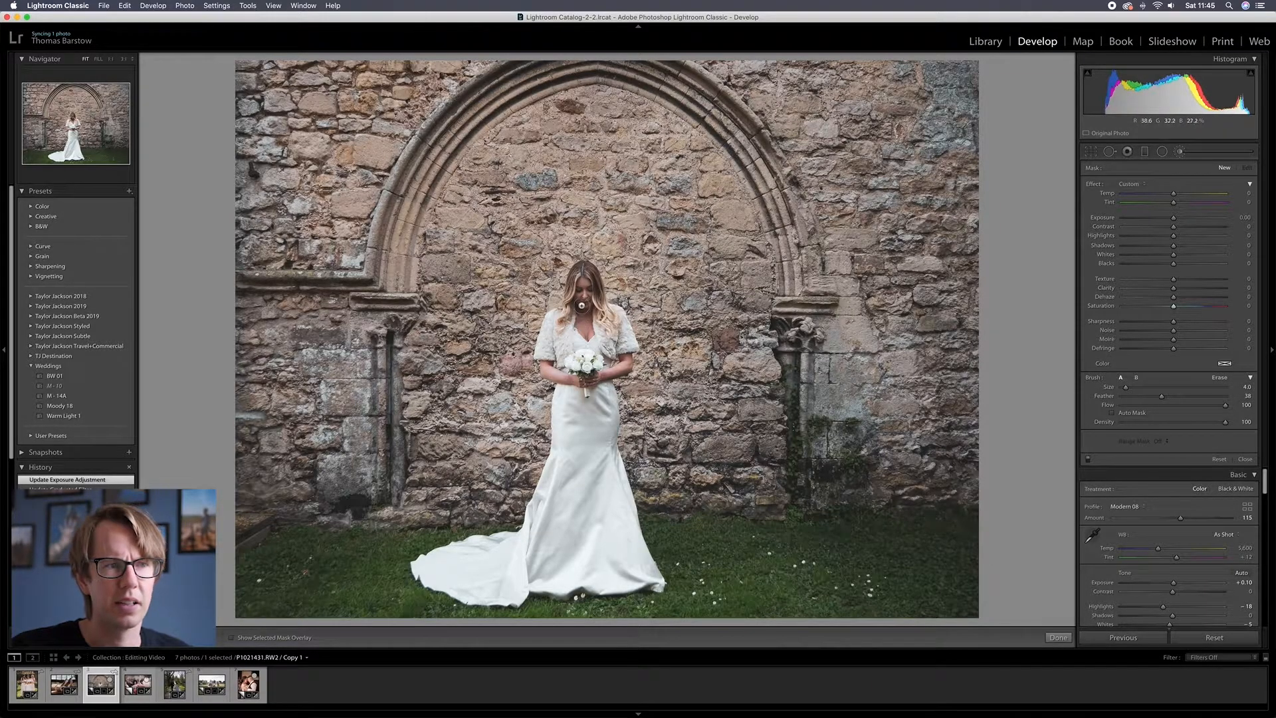
key(bracketleft)
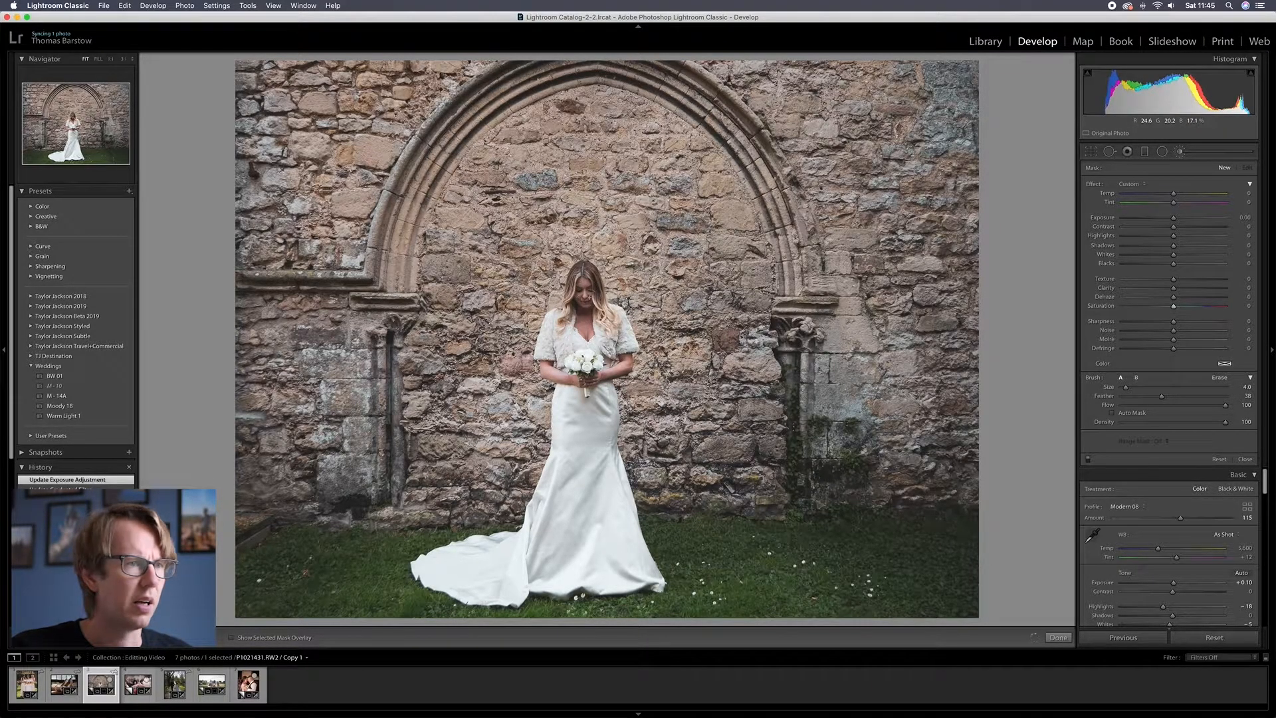
click(583, 307)
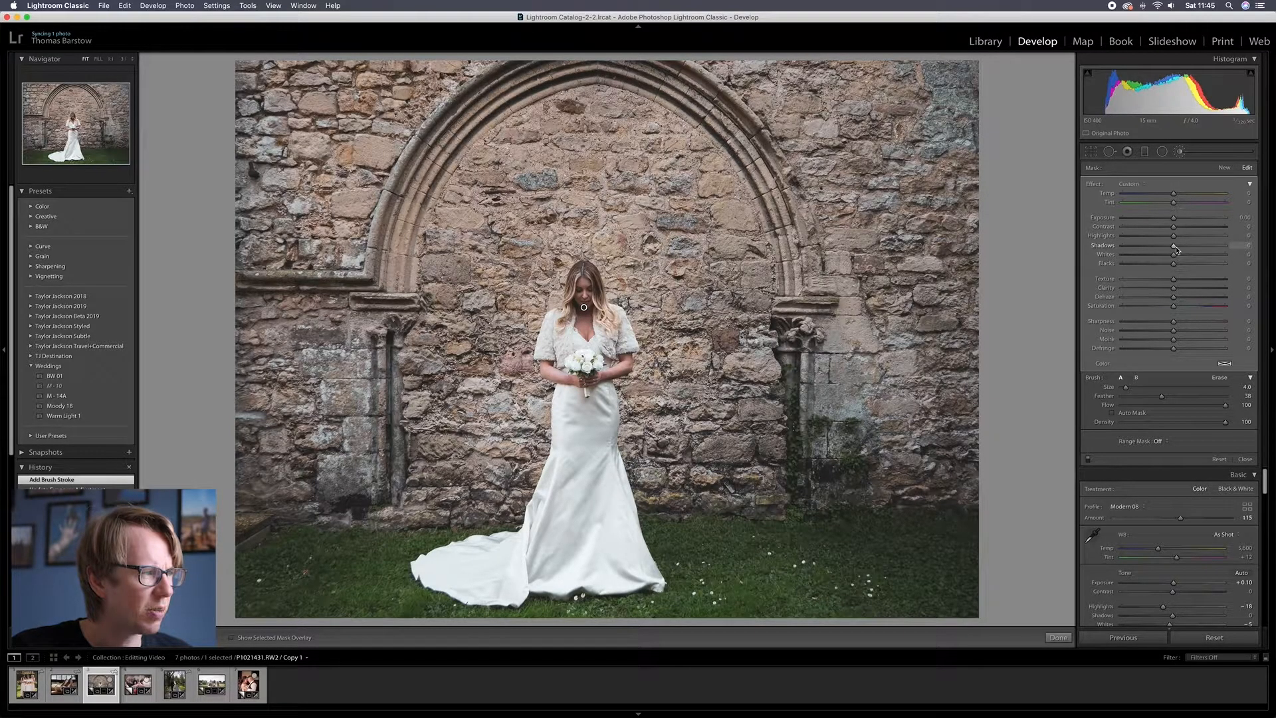
drag(1179, 250, 1194, 251)
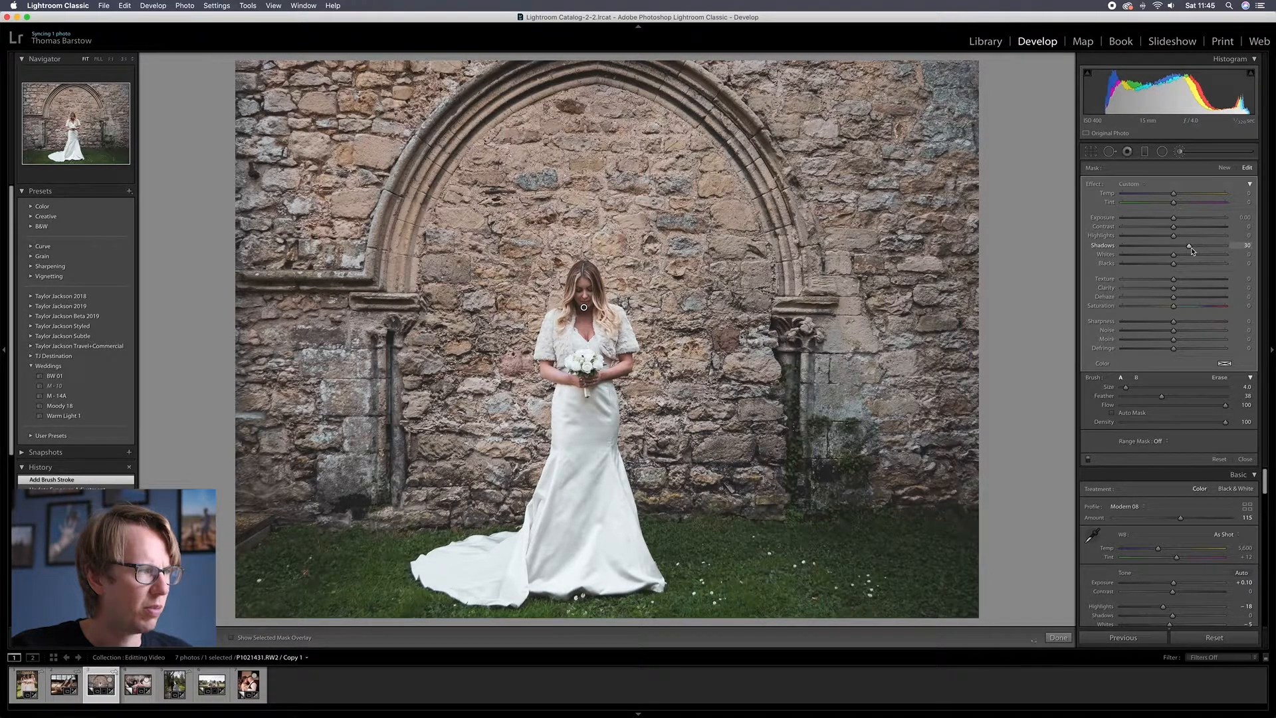
mouse_move(1194, 251)
mouse_down()
mouse_move(1174, 250)
mouse_move(1199, 251)
mouse_up()
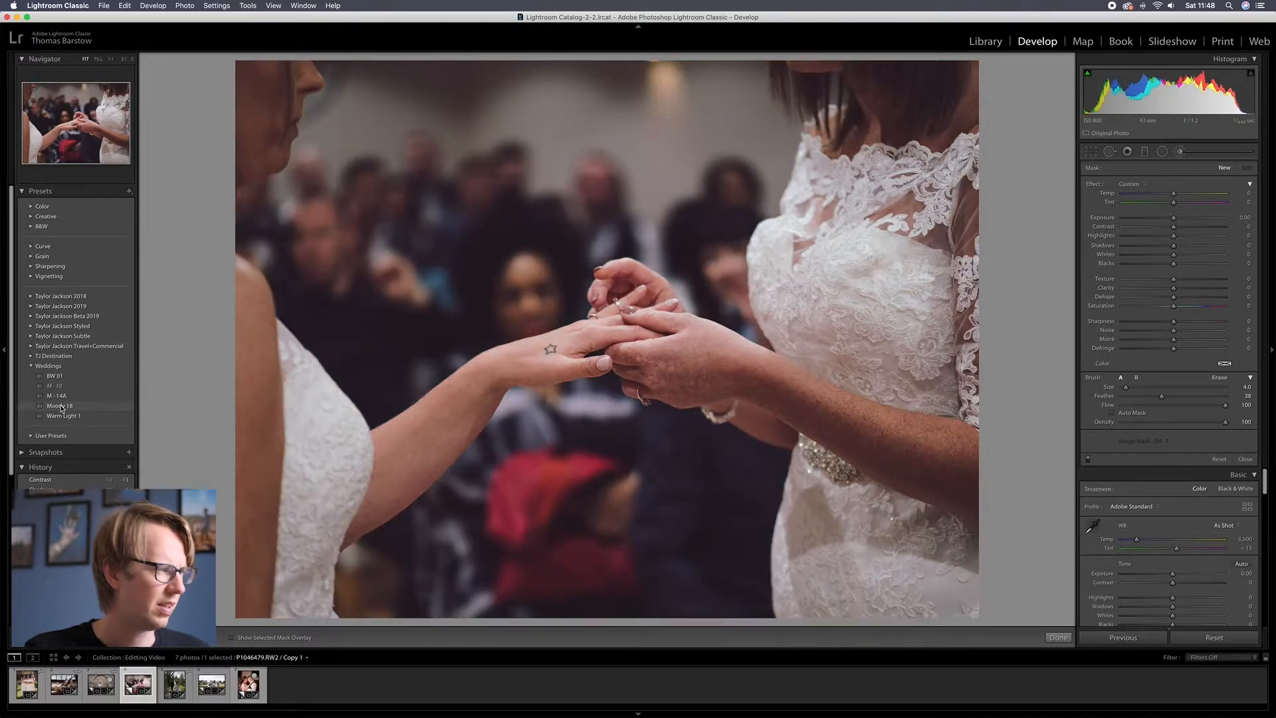
Apply the Moody 18 preset to the ring exchange photo.
click(61, 407)
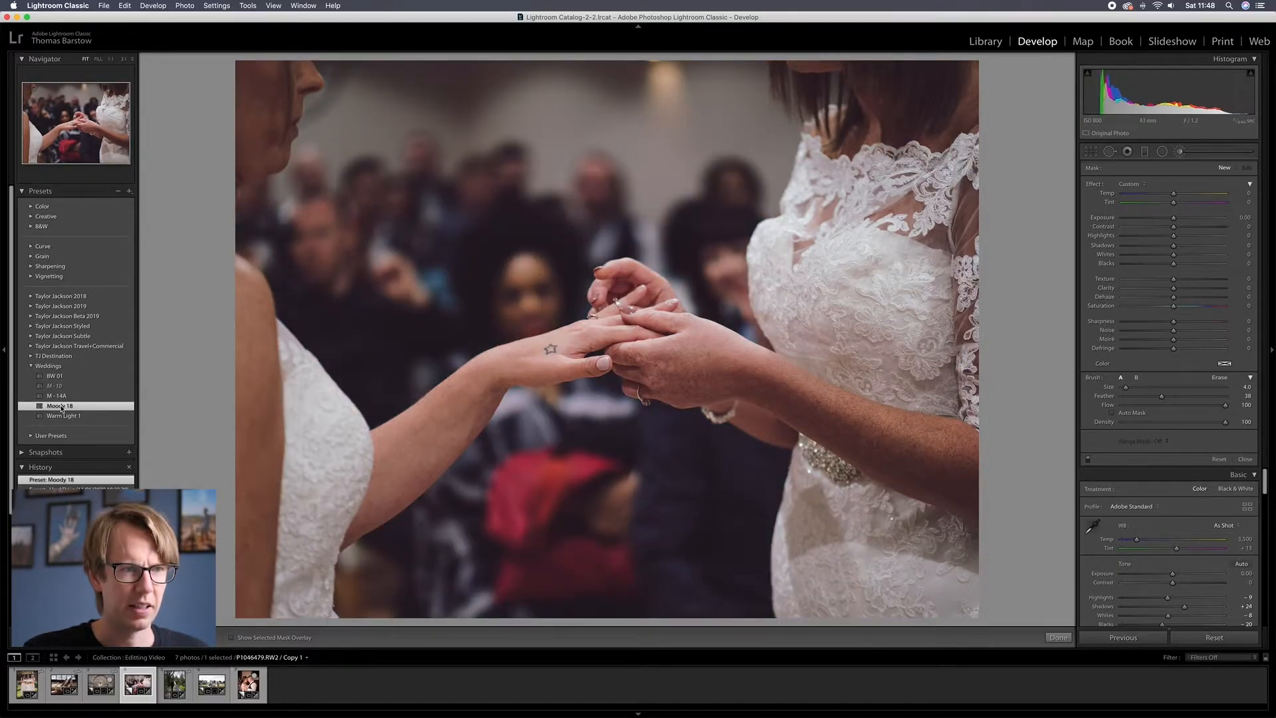
click(1199, 154)
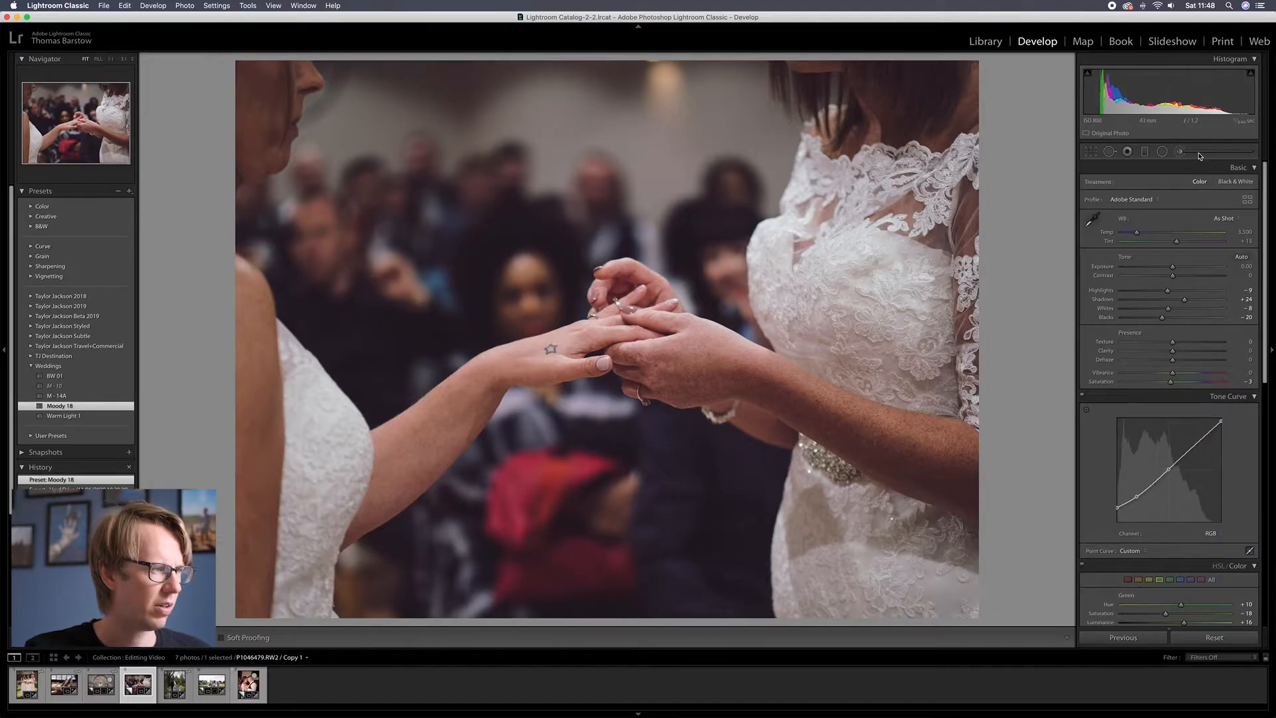
Desaturate the red clothing in the blurred background with a size 18.0 Adjustment Brush at Saturation −59, keeping the brushed mask.
click(1199, 155)
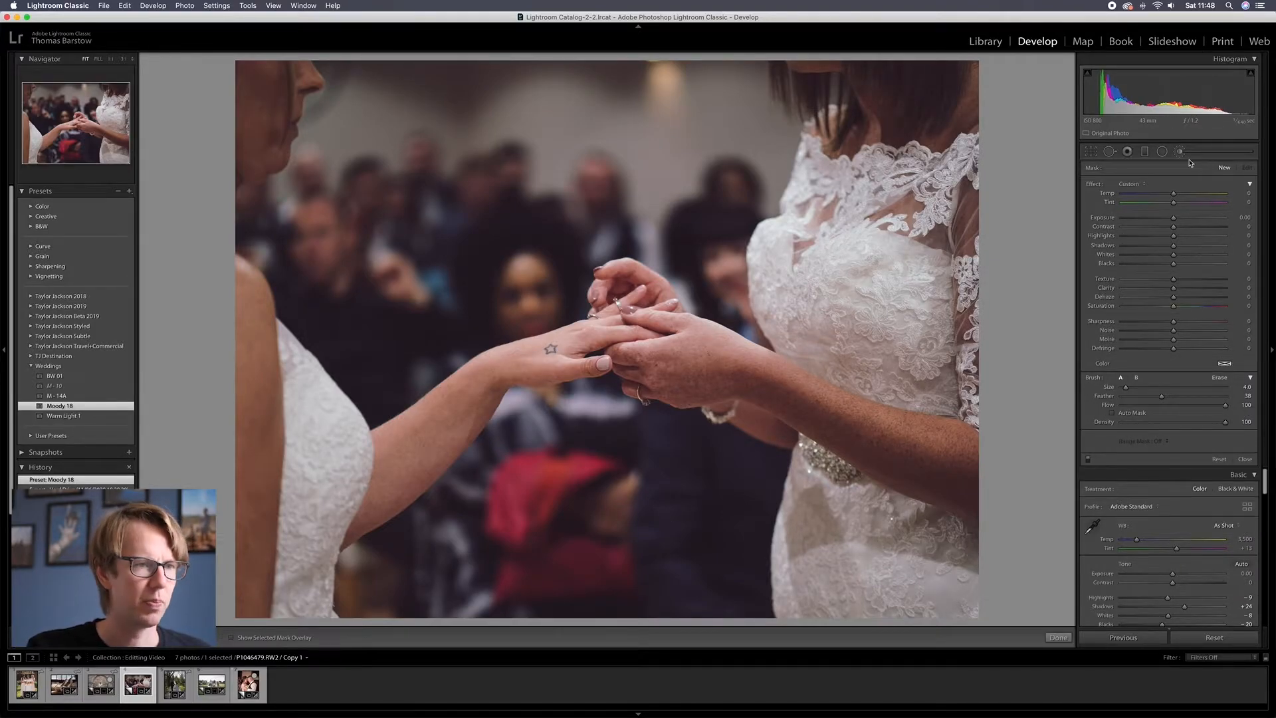
drag(1177, 311, 1144, 310)
scroll(537, 529, up, 10)
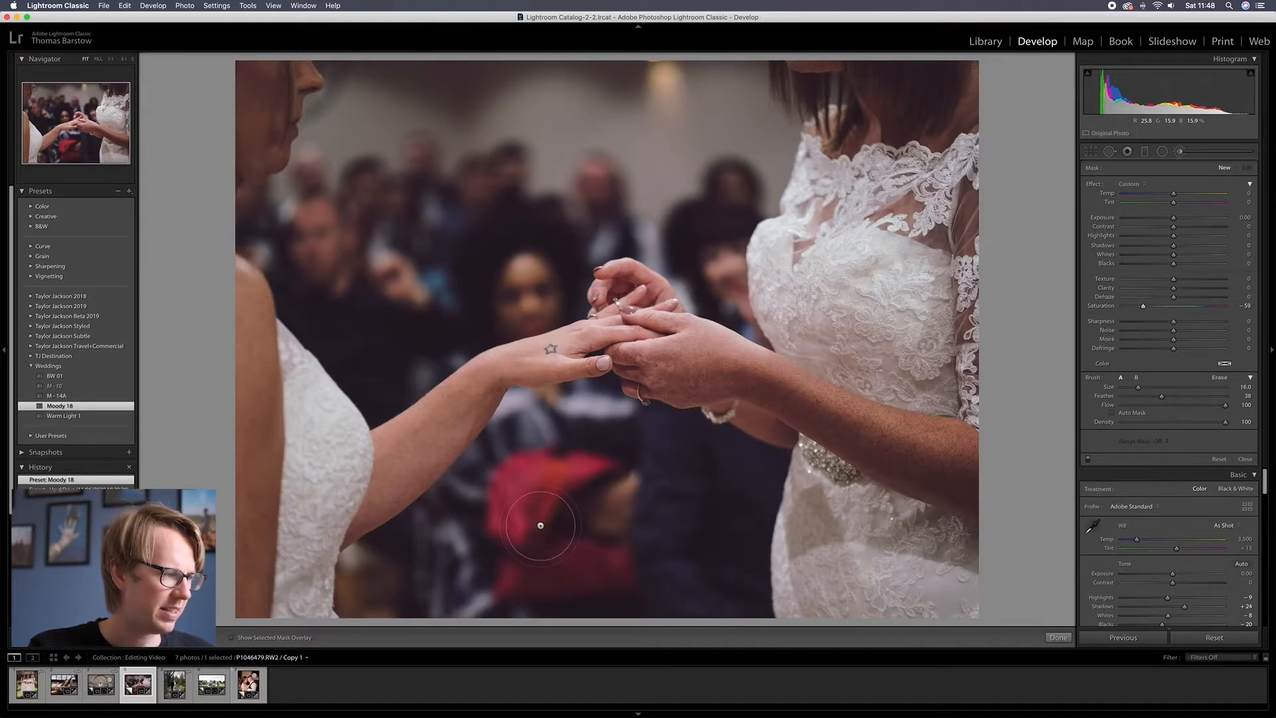
mouse_move(530, 537)
mouse_down()
mouse_move(517, 540)
mouse_move(511, 513)
mouse_move(585, 480)
mouse_up()
key(k)
key(k)
click(560, 512)
key(Delete)
click(1220, 378)
click(1220, 379)
key(super+z)
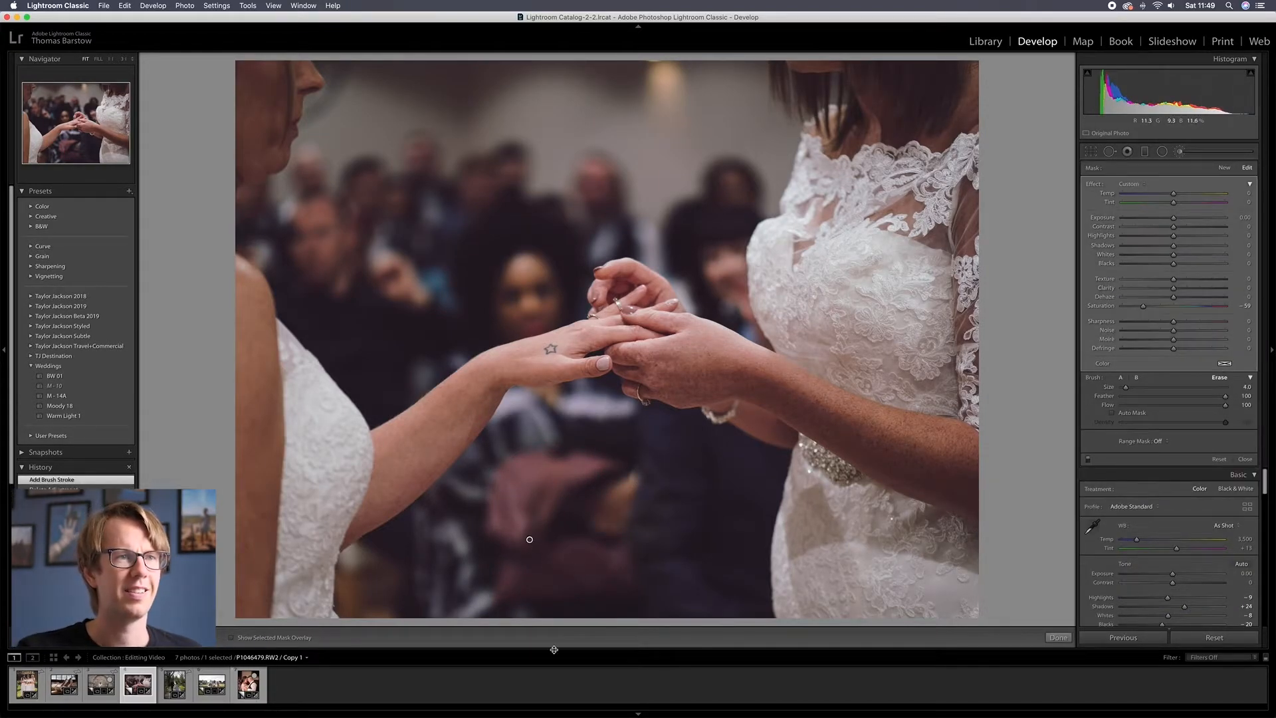
Raise the overall Exposure of the ring exchange photo slightly.
key(k)
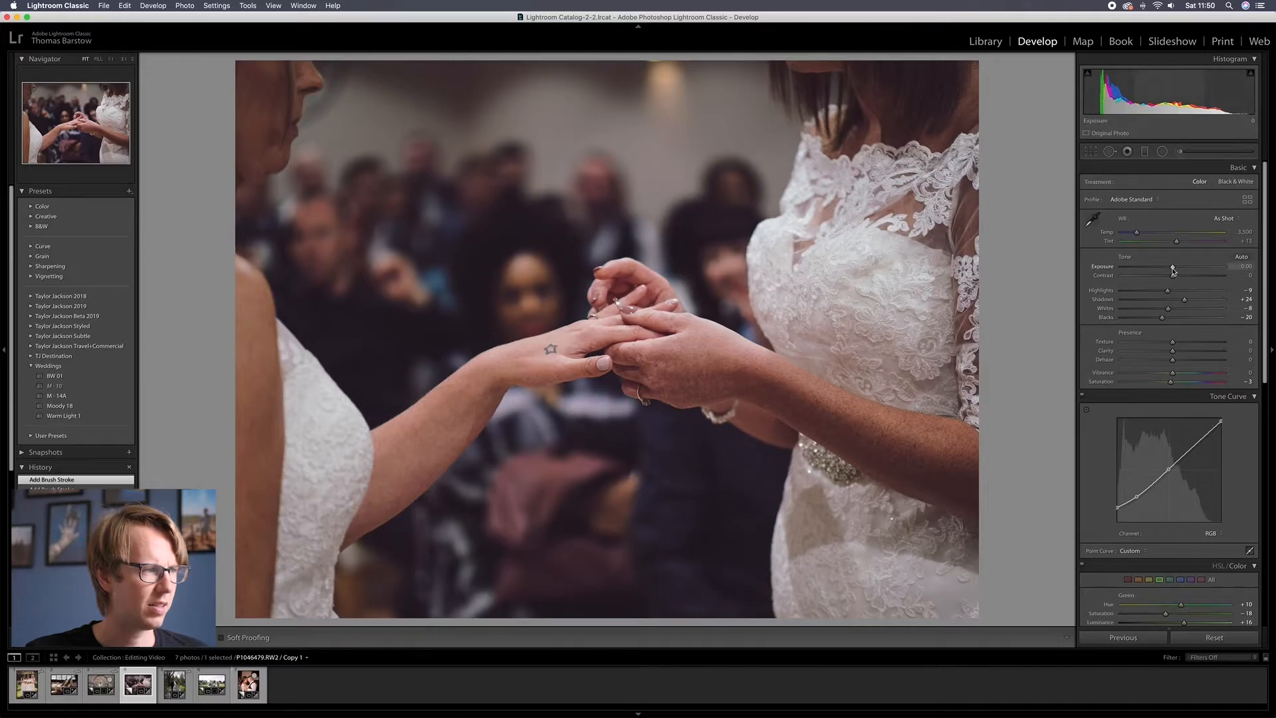
drag(1174, 269, 1178, 269)
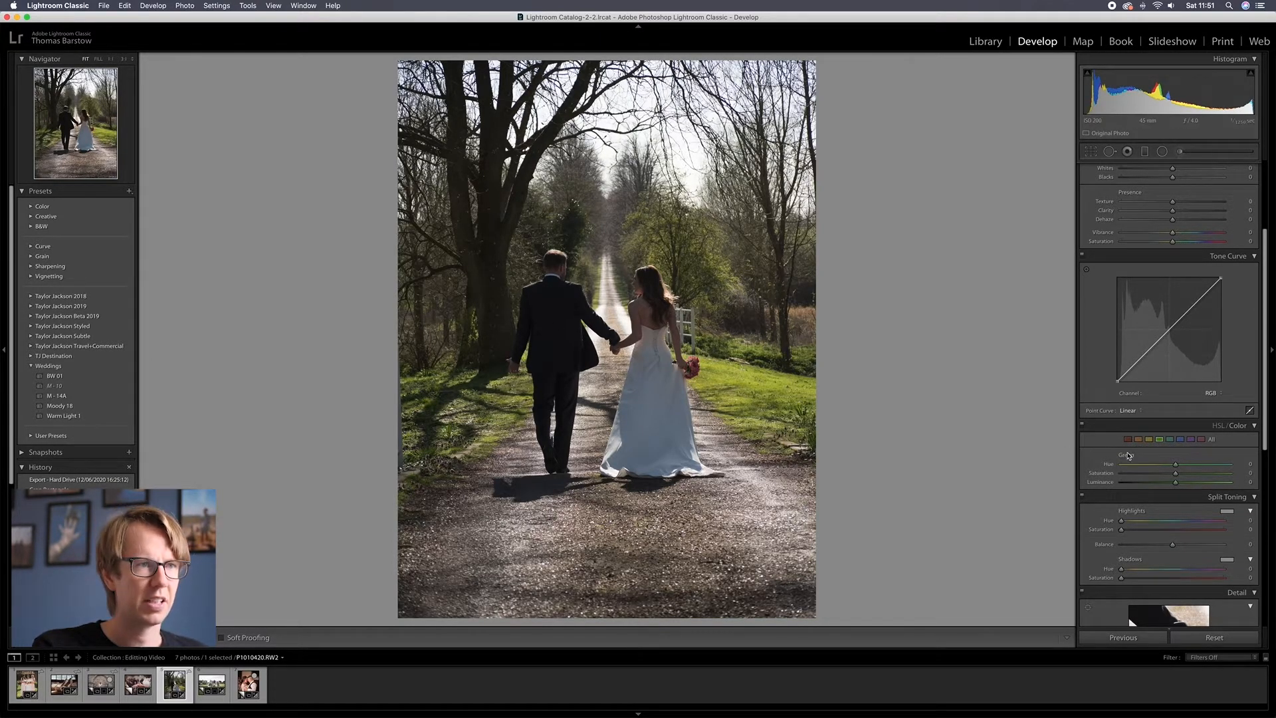
Crop the photo of the couple walking down the path tighter around them, keeping the original aspect ratio.
scroll(1130, 445, up, 5)
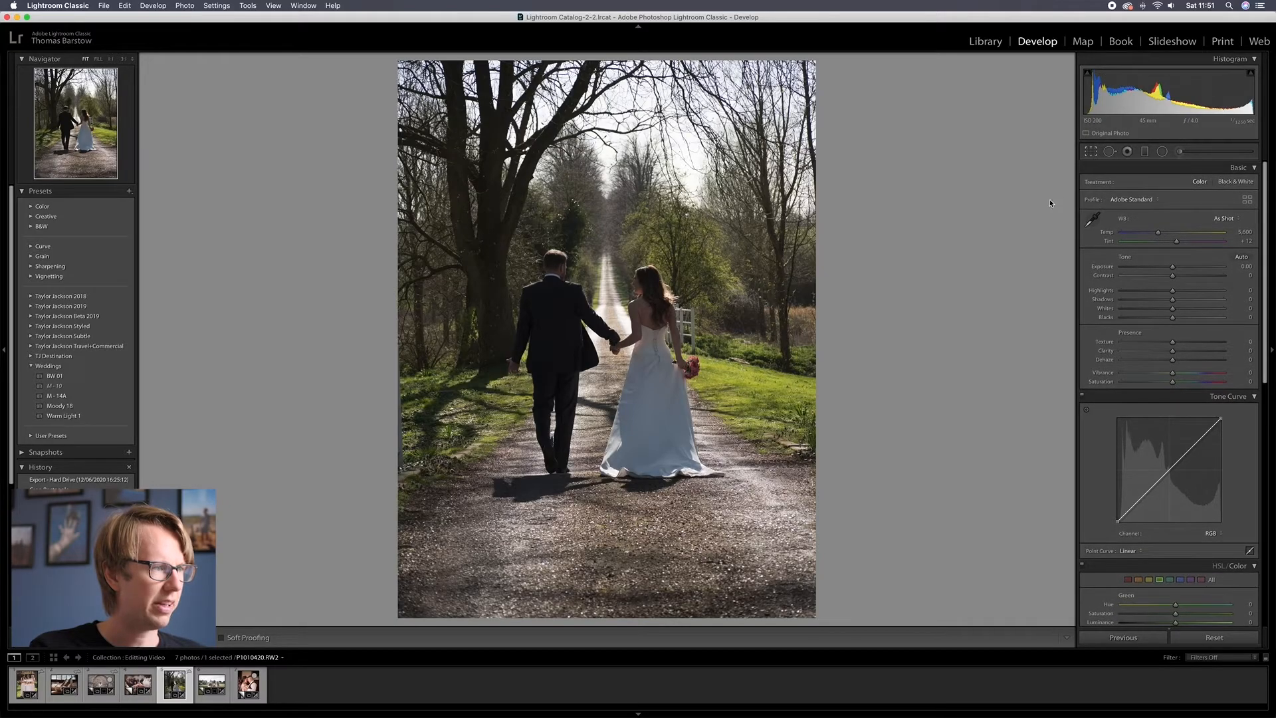
key(r)
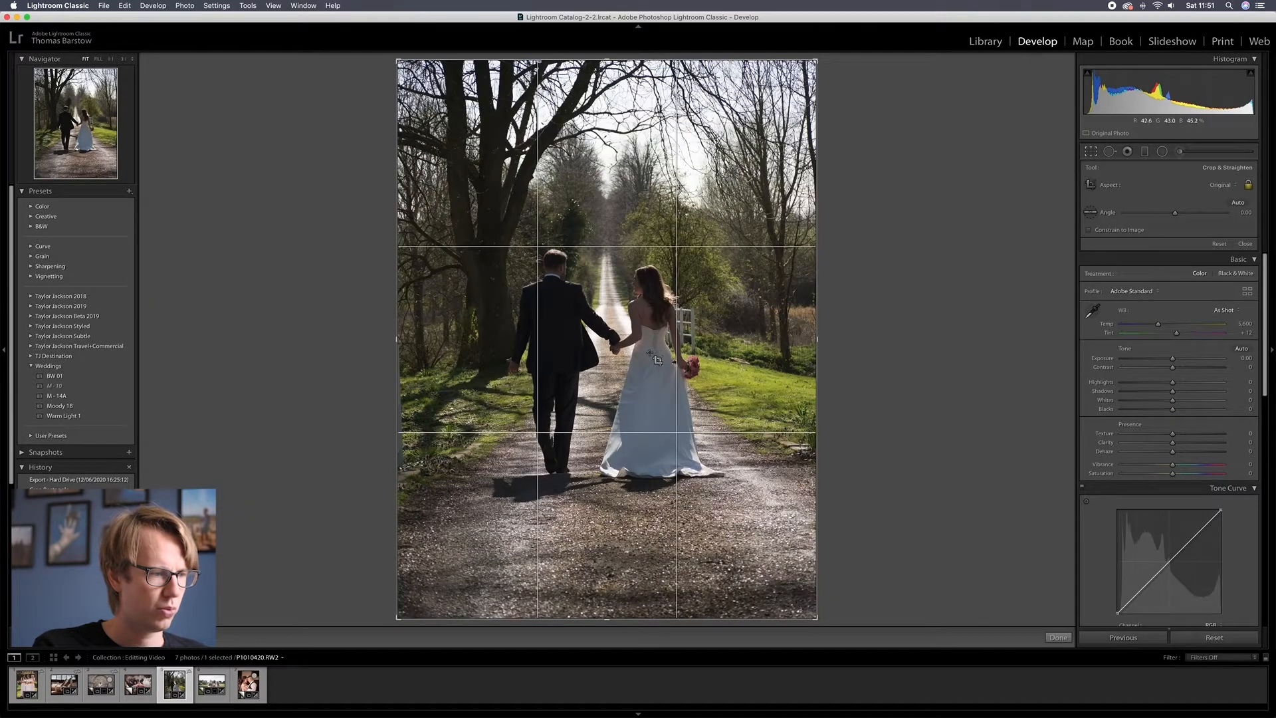
click(1094, 153)
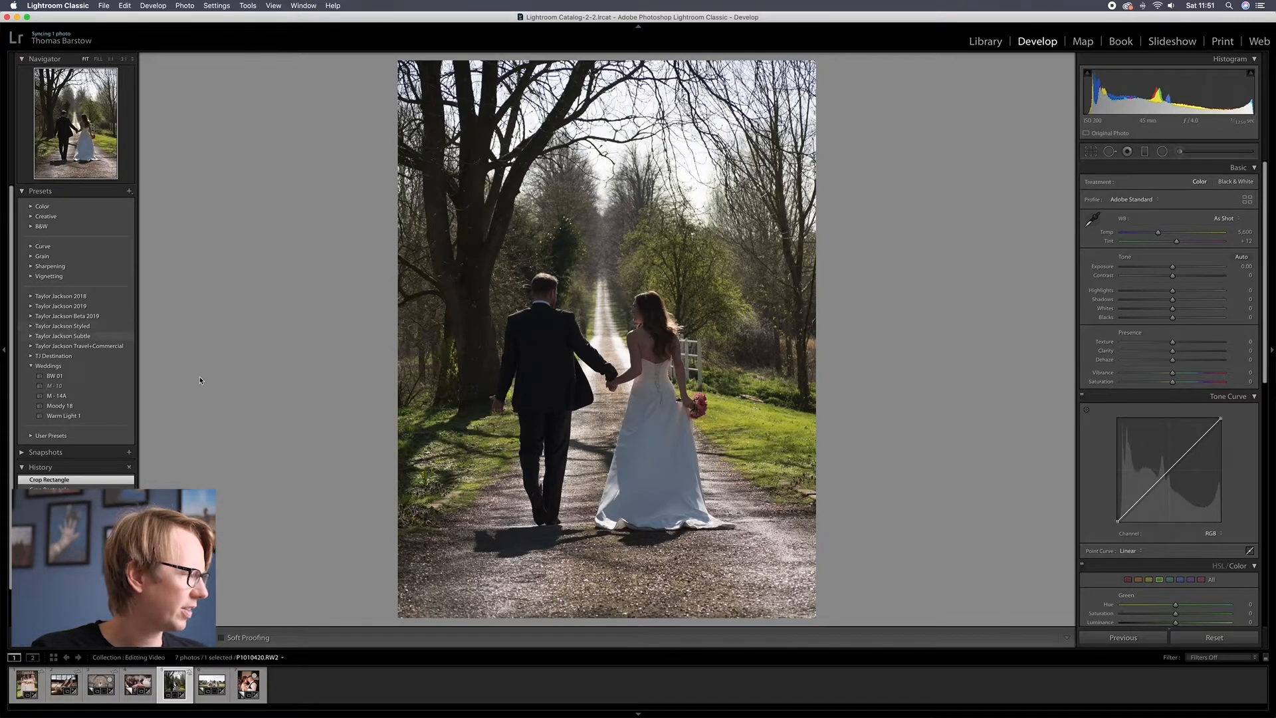
Apply the Moody 18 preset to the couple photo, with Exposure at +0.35 and Highlights lowered to −89.
click(78, 407)
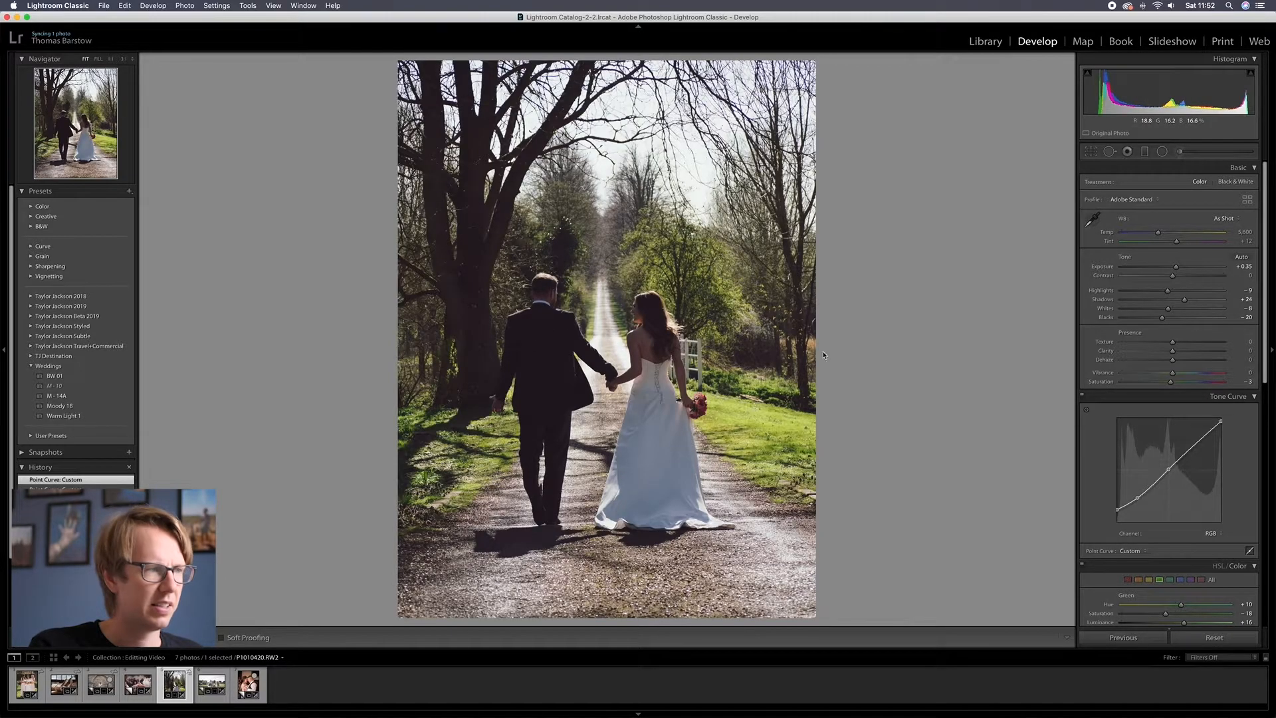
drag(1168, 291, 1131, 299)
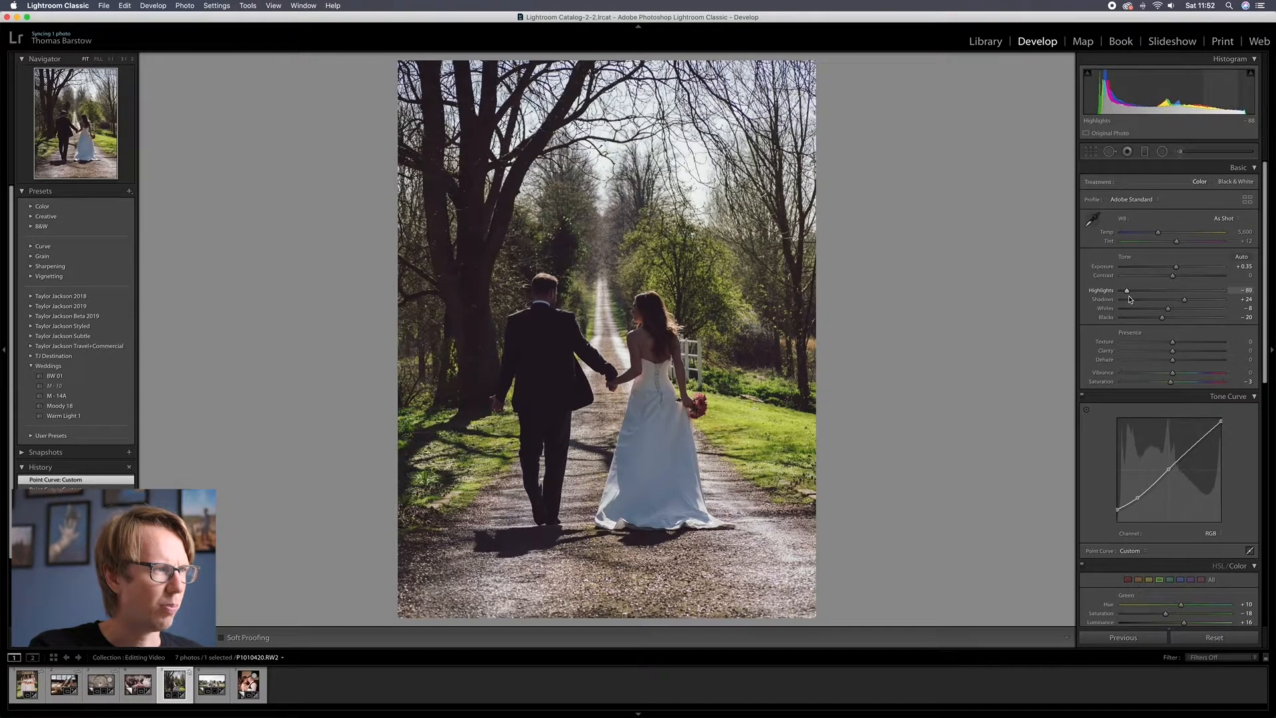
Darken the sky above the couple with a slightly tilted graduated filter at Exposure −0.74, and move the filter lower over the trees.
click(1145, 152)
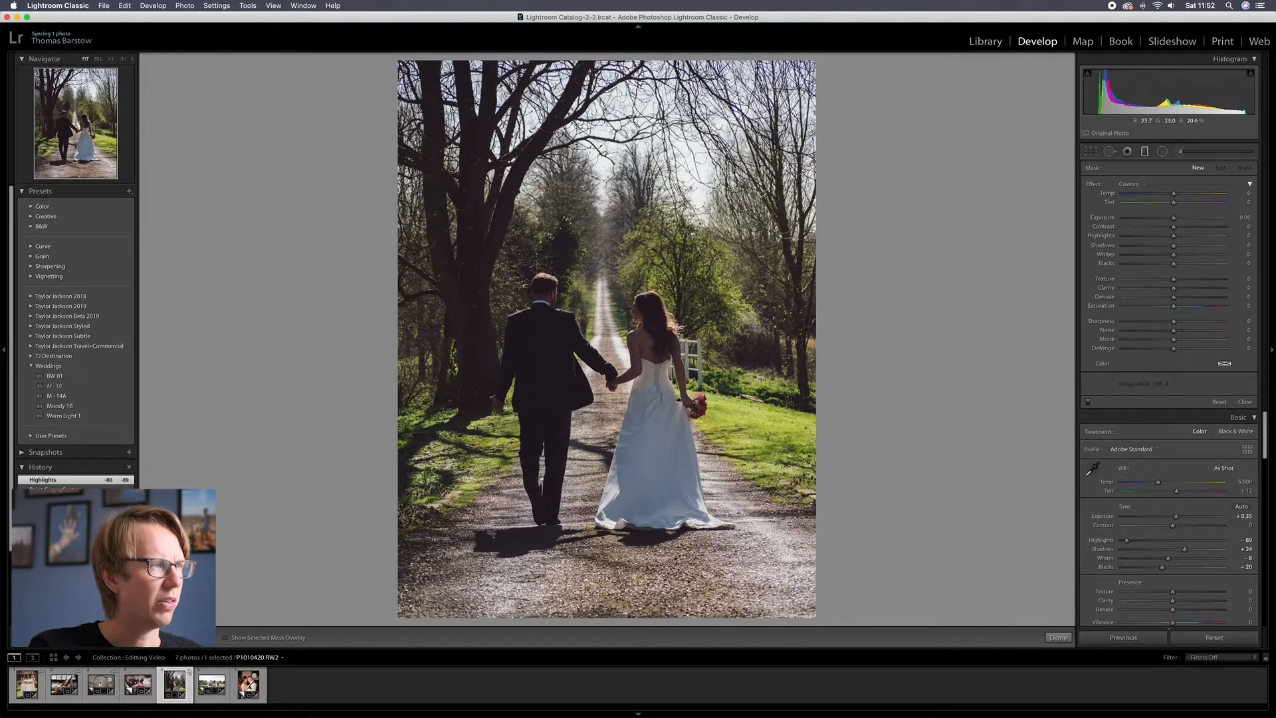
drag(552, 116, 578, 206)
drag(1174, 218, 1164, 220)
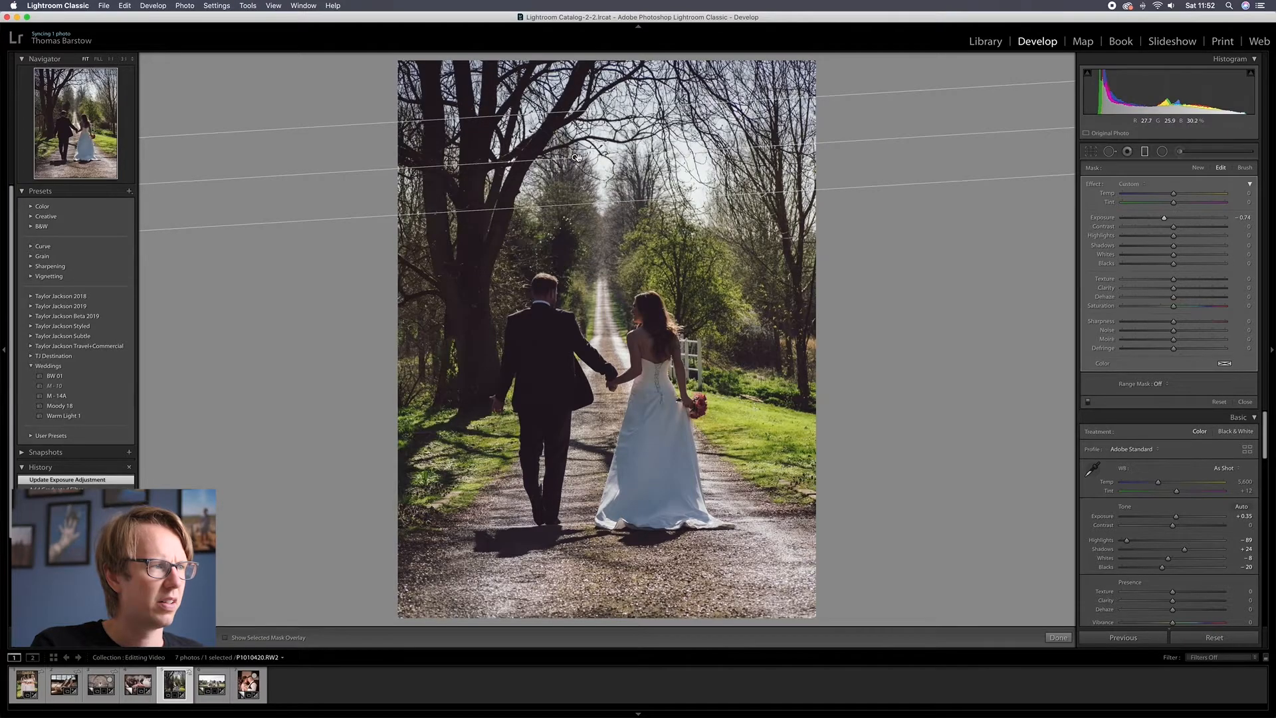
drag(575, 156, 589, 214)
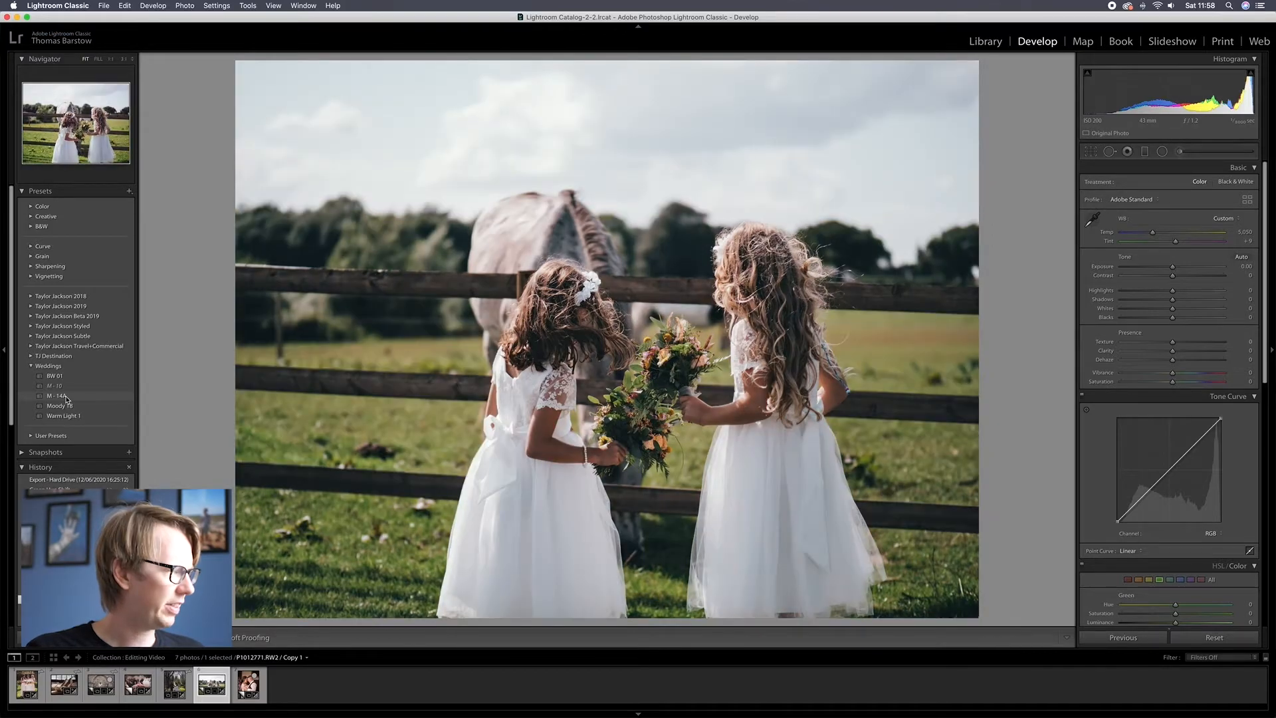
Apply the M - 14A preset to the flower girls photo and darken its sky with a graduated filter at Exposure −0.62.
click(66, 397)
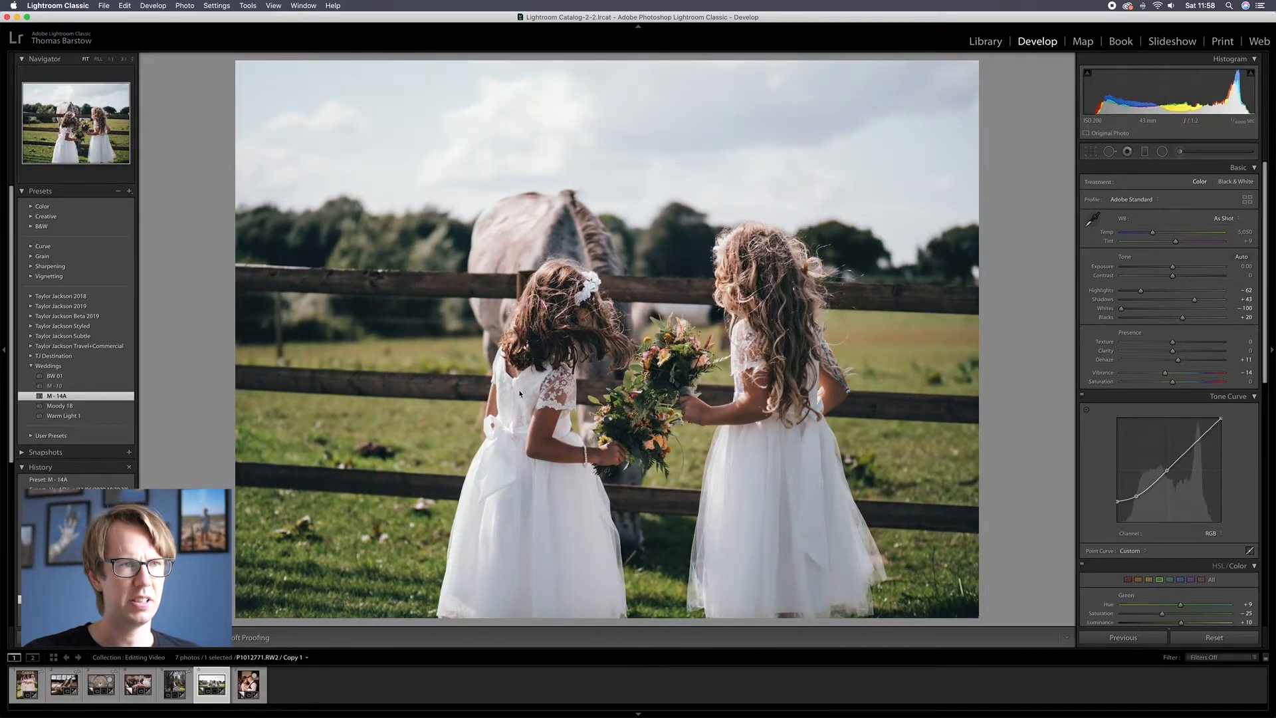
key(m)
drag(537, 143, 533, 233)
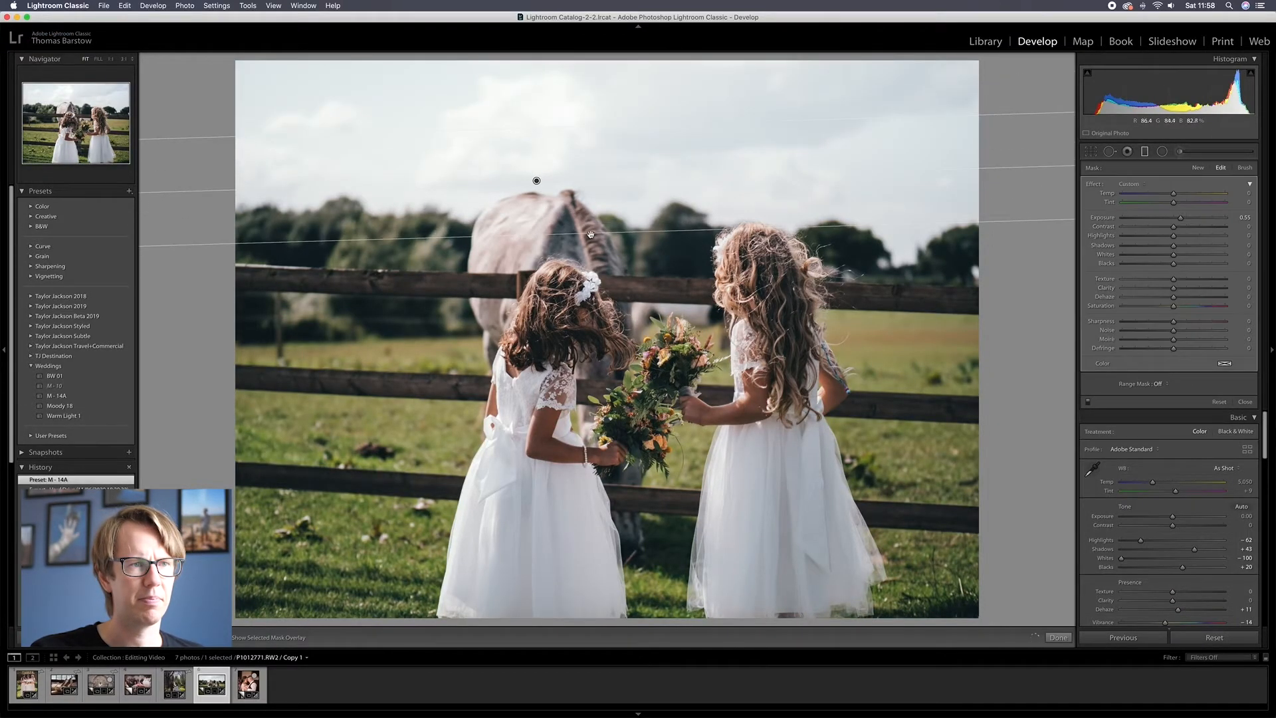
drag(1180, 220, 1165, 221)
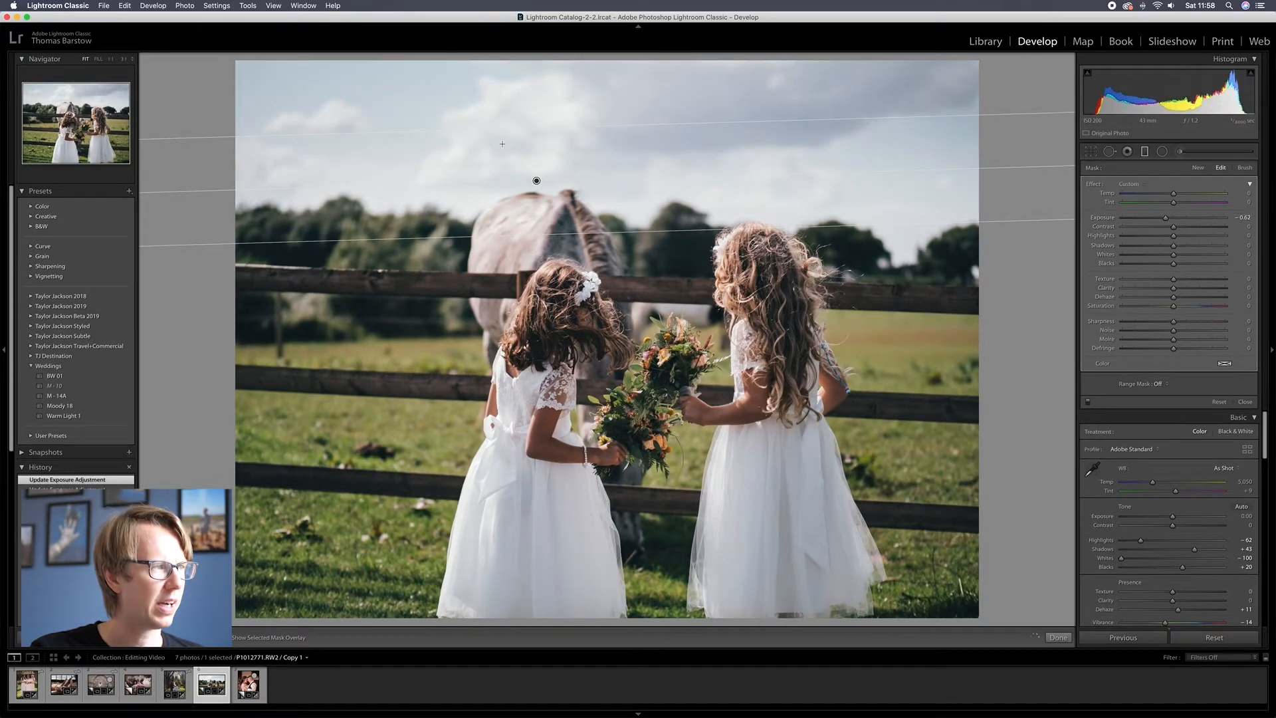
Move the graduated filter slightly lower over the sky in the flower girls photo, and increase the Green hue.
drag(536, 180, 538, 201)
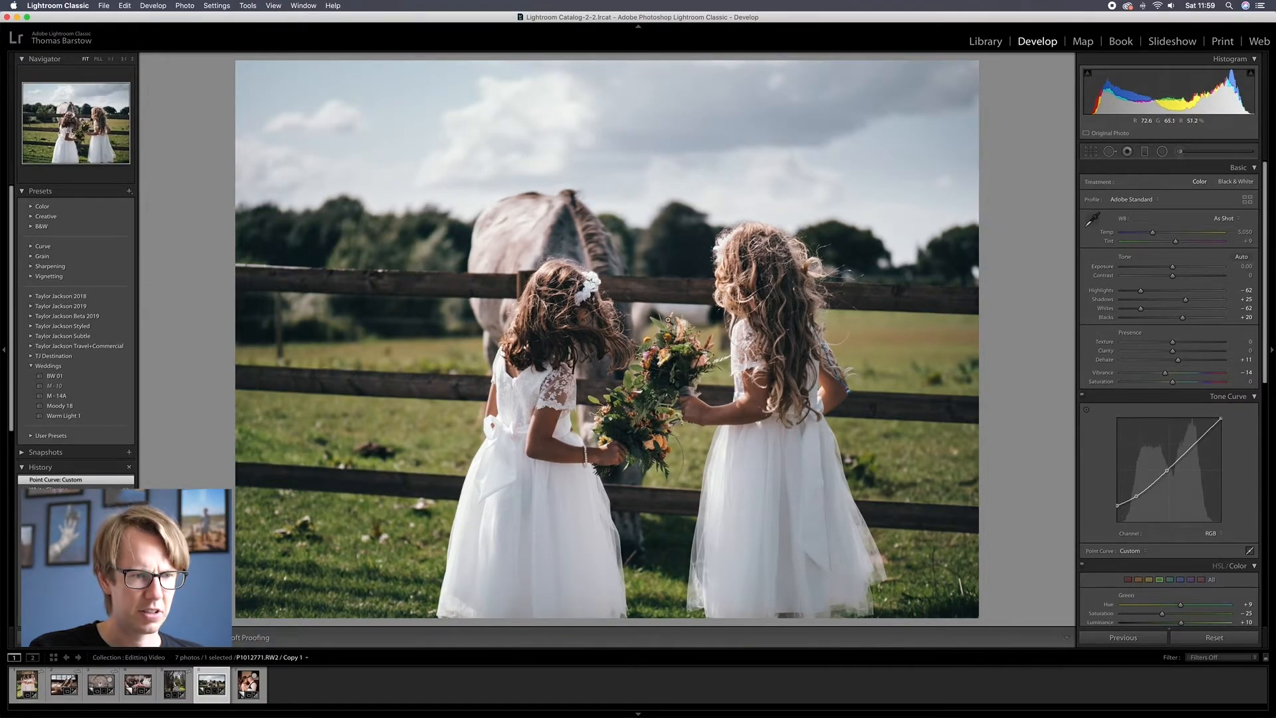
scroll(1153, 535, down, 3)
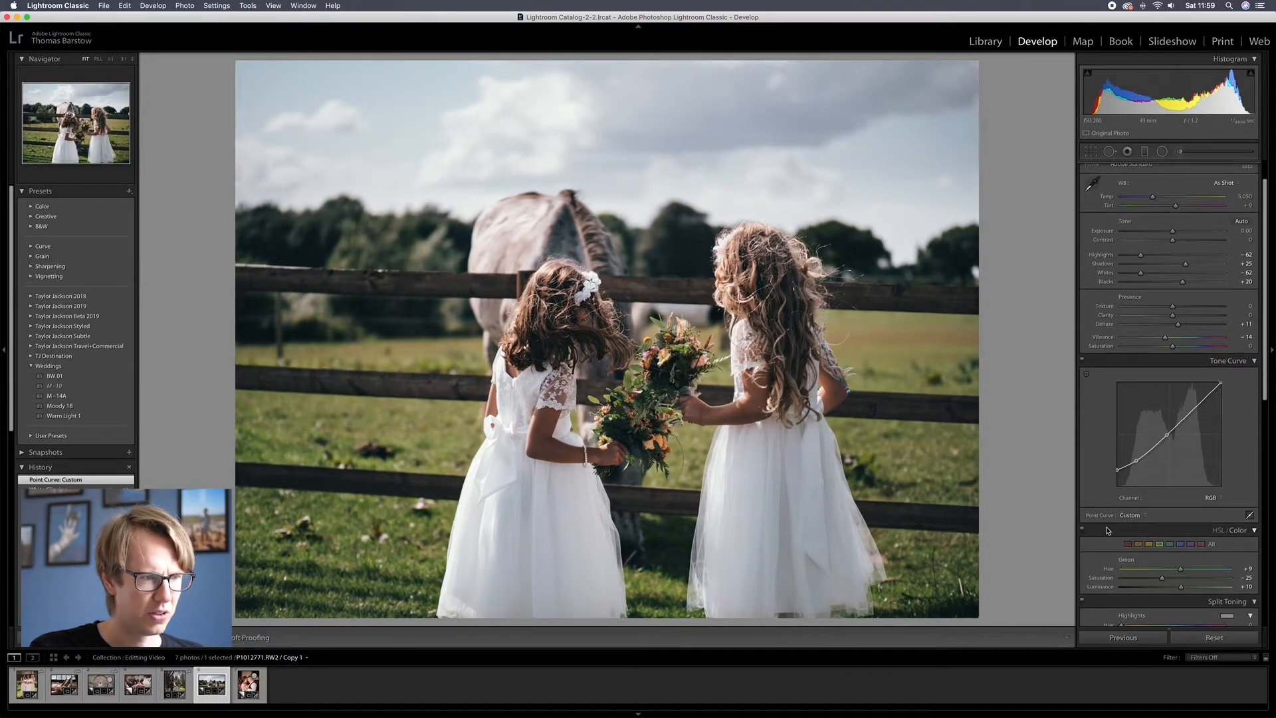
scroll(1108, 531, down, 1)
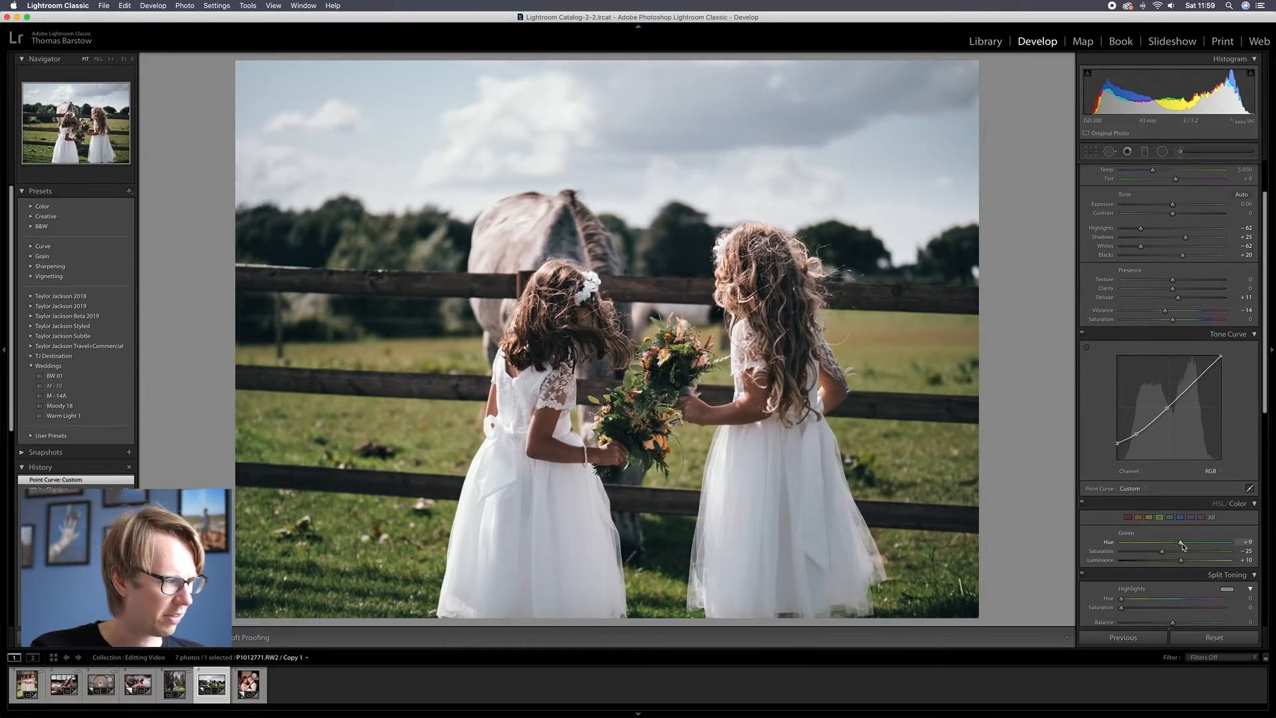
drag(1182, 546, 1197, 545)
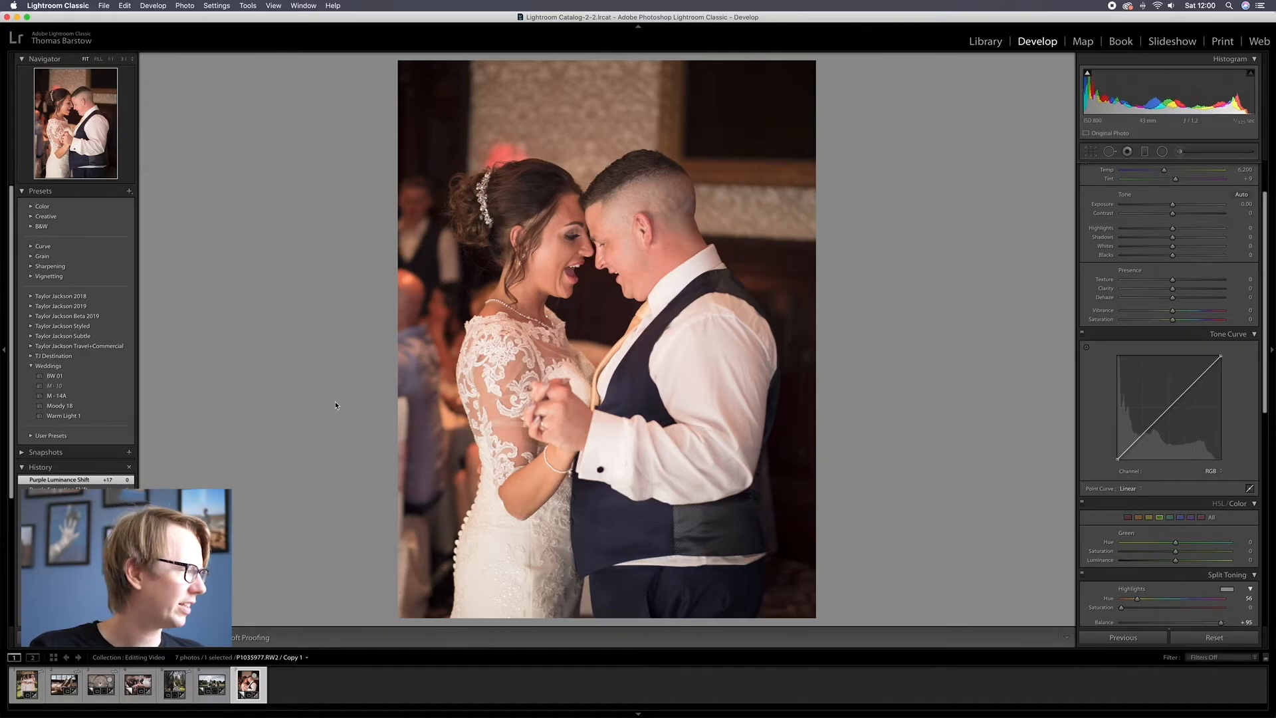
Apply the Moody 18 preset to the dancing couple photo, with Temp at 5,025 and Exposure at +0.40.
click(86, 377)
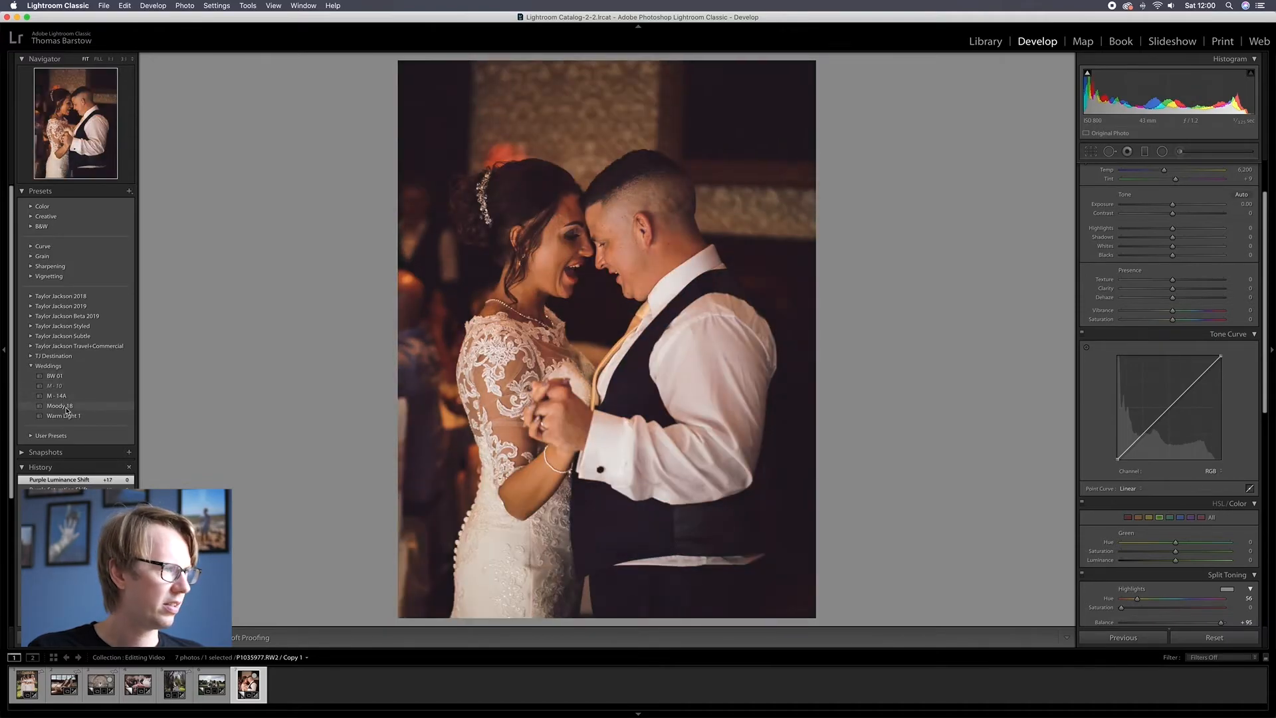
click(110, 407)
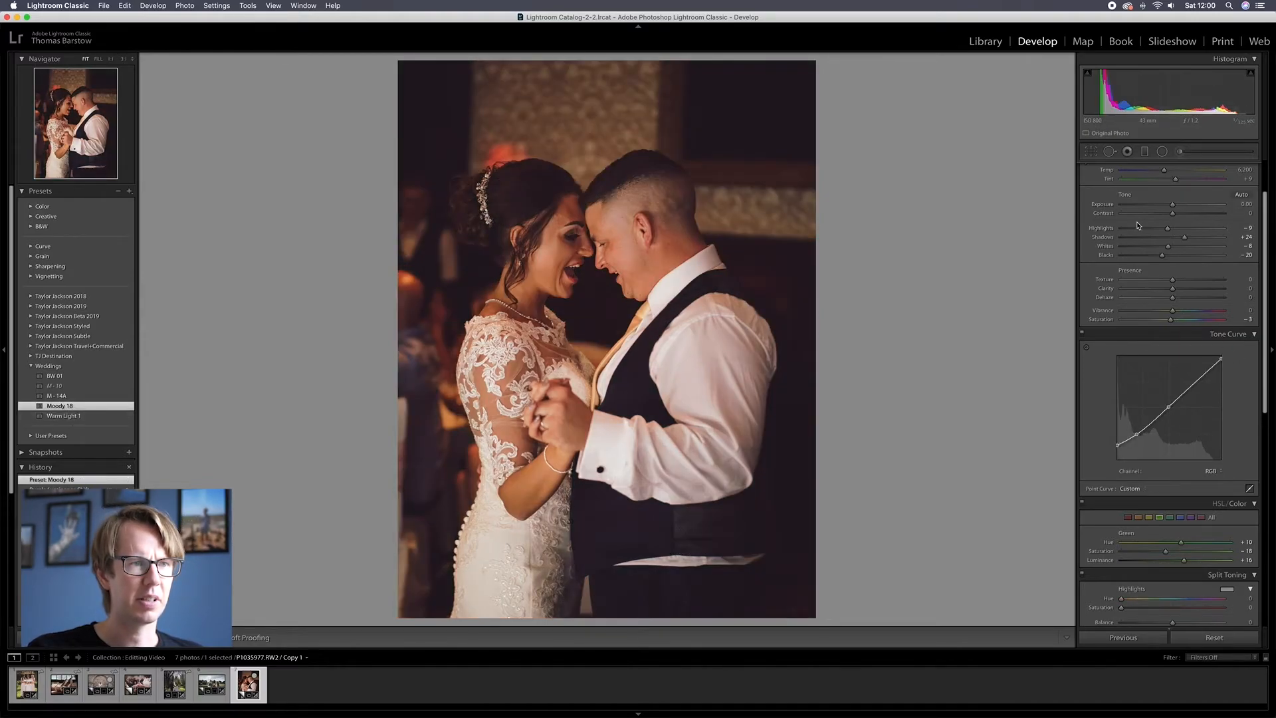
scroll(1190, 234, up, 3)
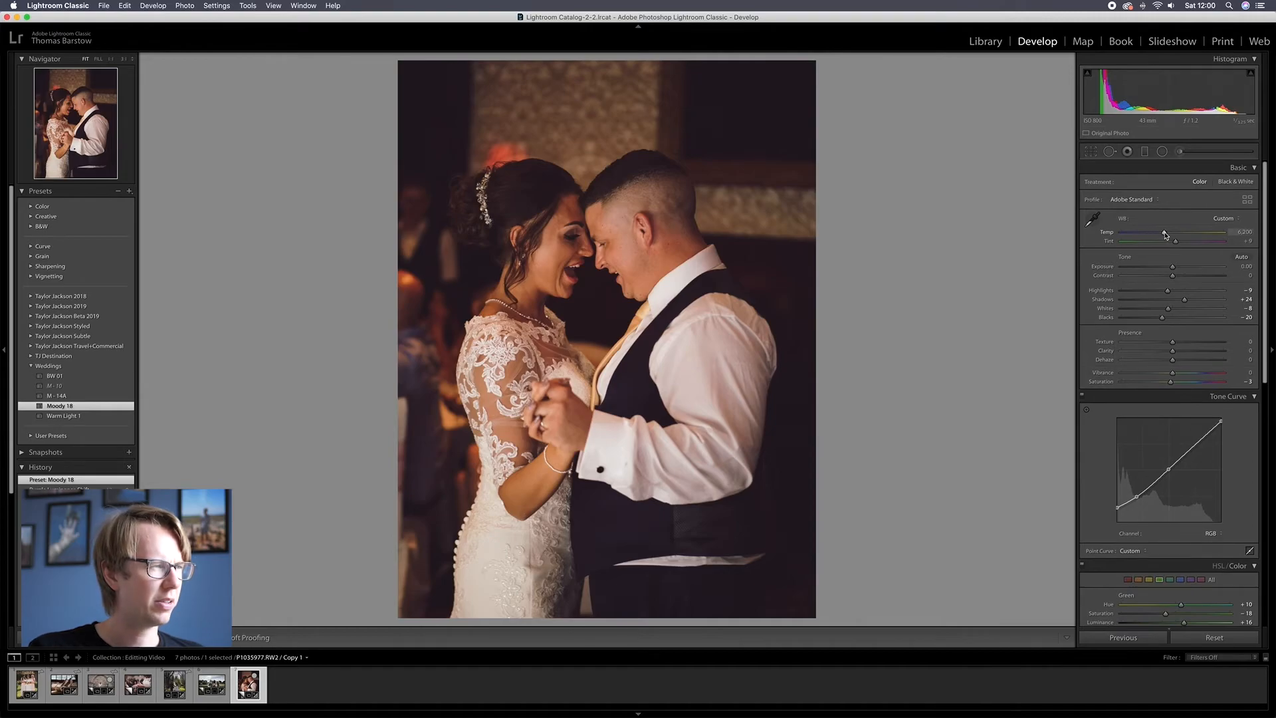
drag(1165, 234, 1154, 237)
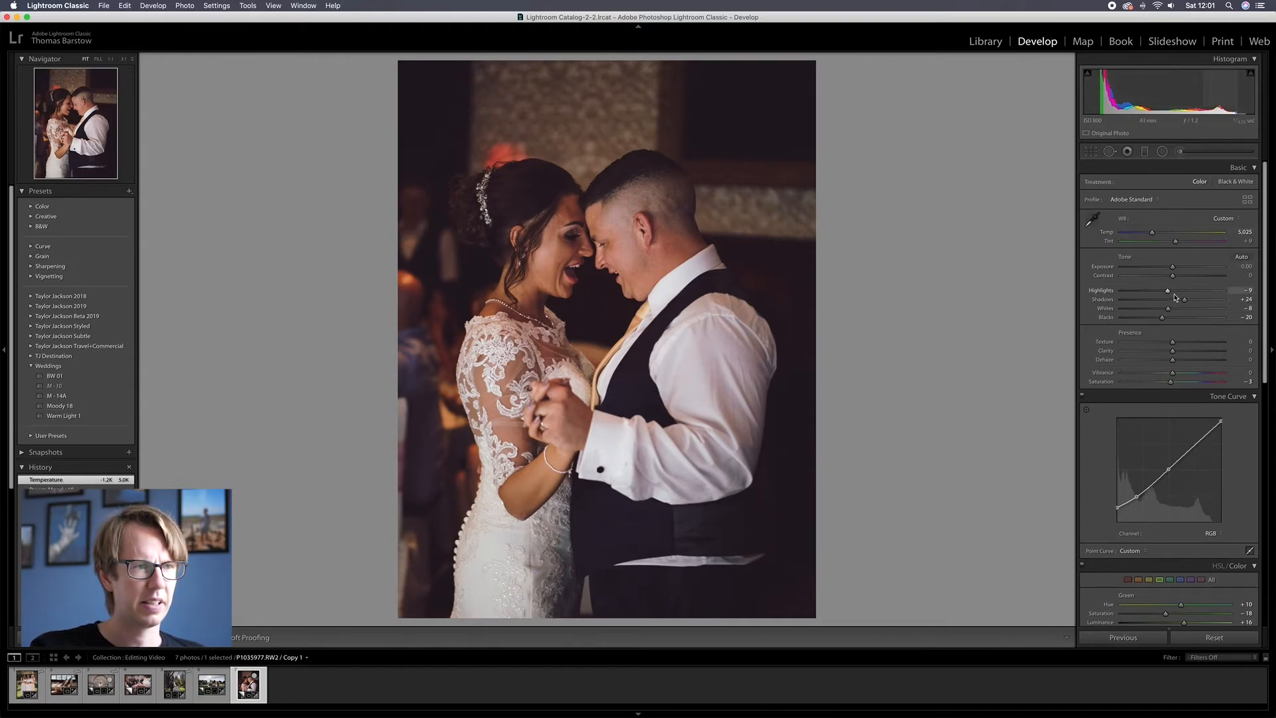
drag(1172, 266, 1179, 271)
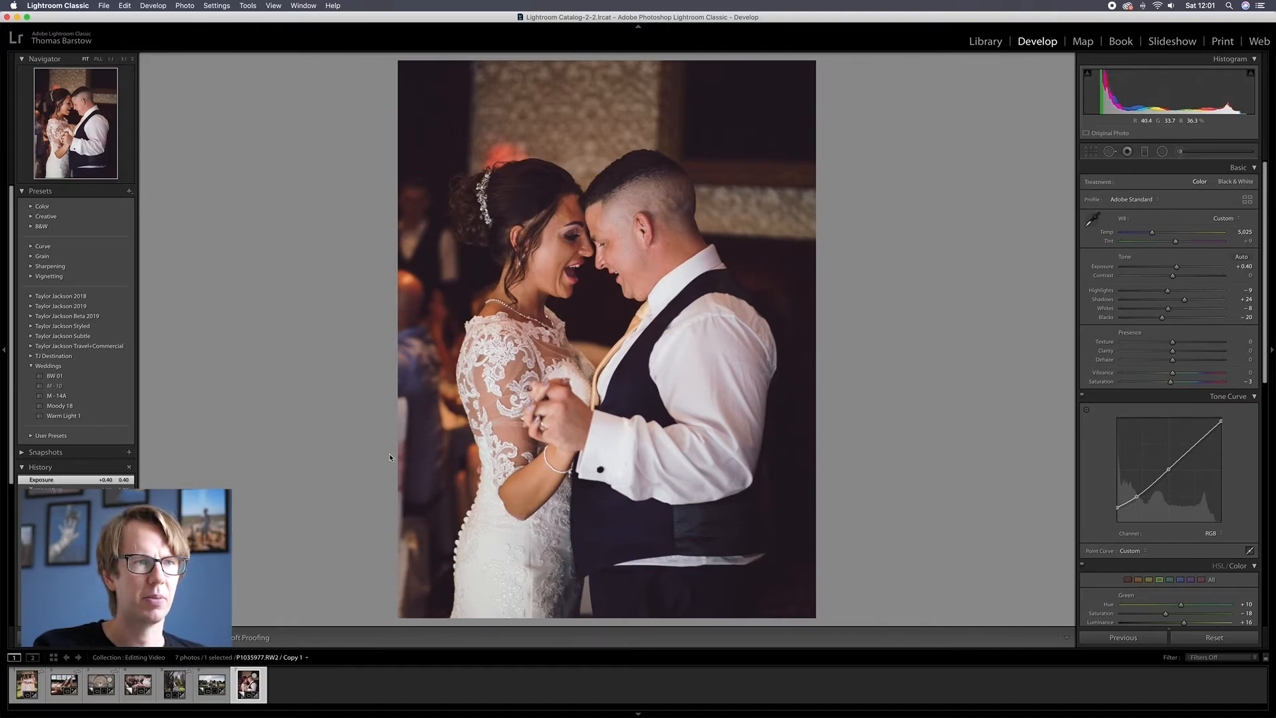
Darken the background behind the bride with a narrow, near-vertical graduated filter along the photo's left edge, using a reduced Exposure.
click(1145, 152)
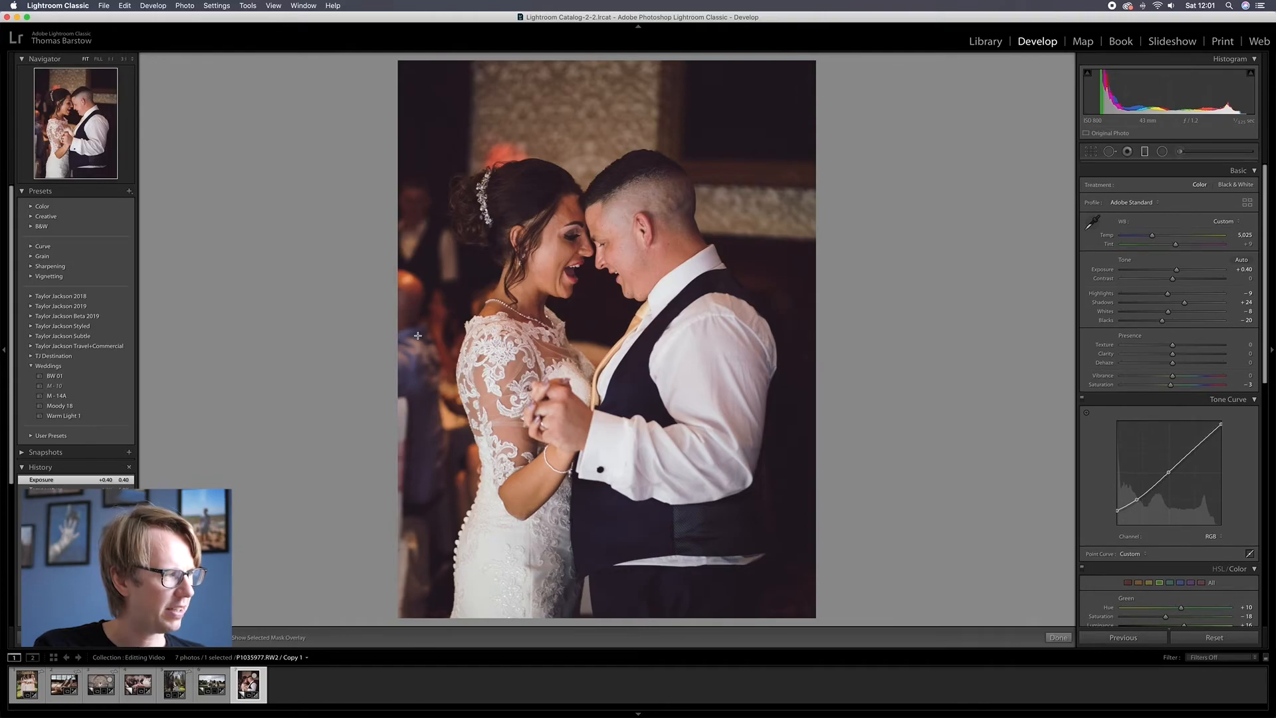
drag(402, 363, 438, 364)
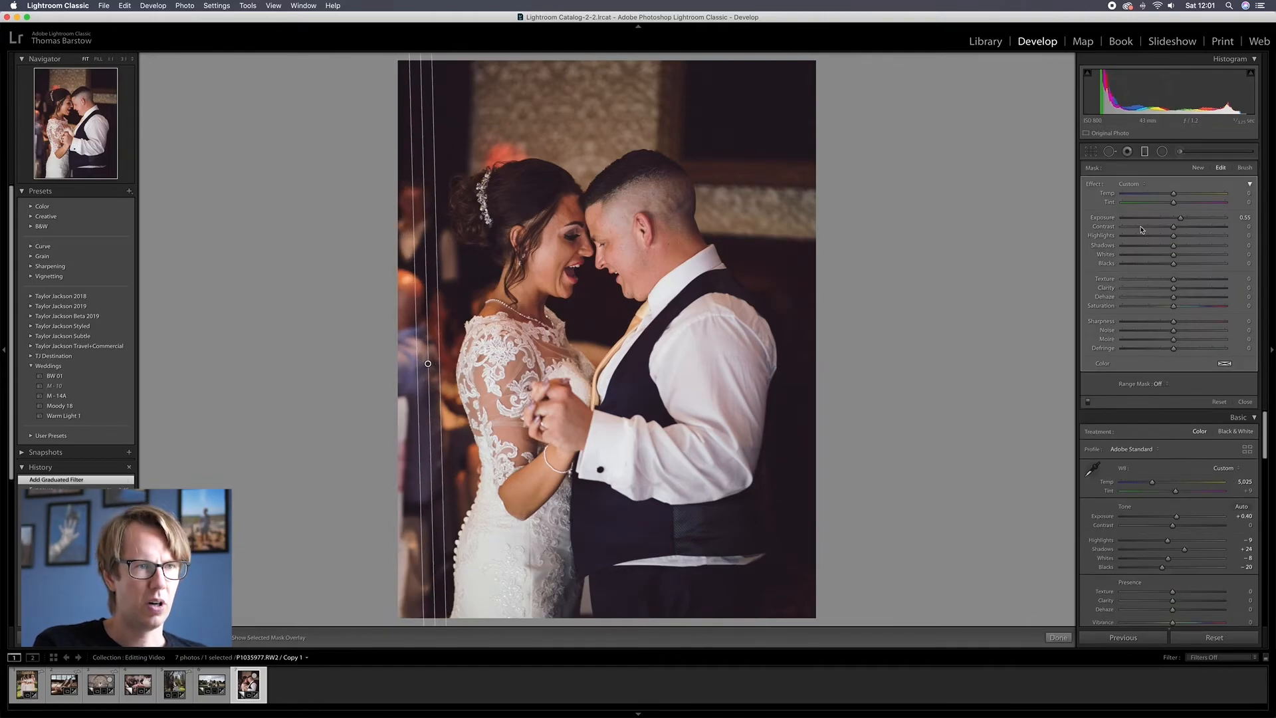
drag(1181, 220, 1165, 219)
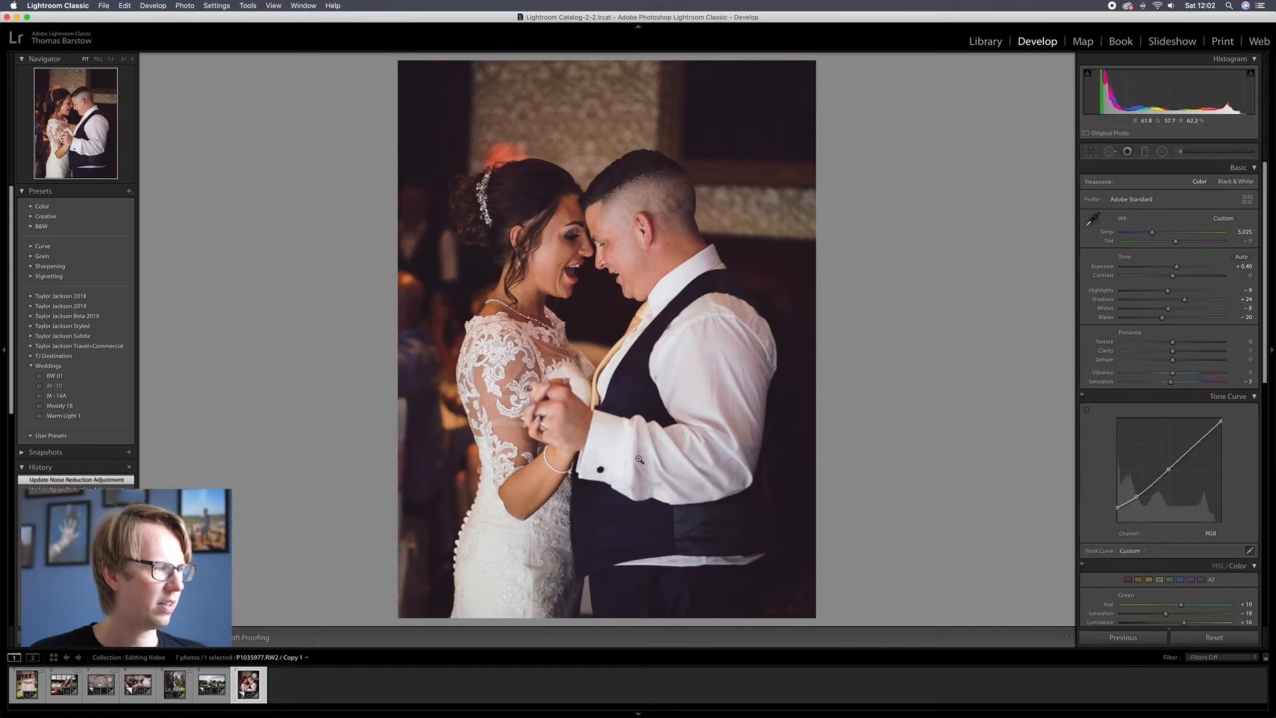